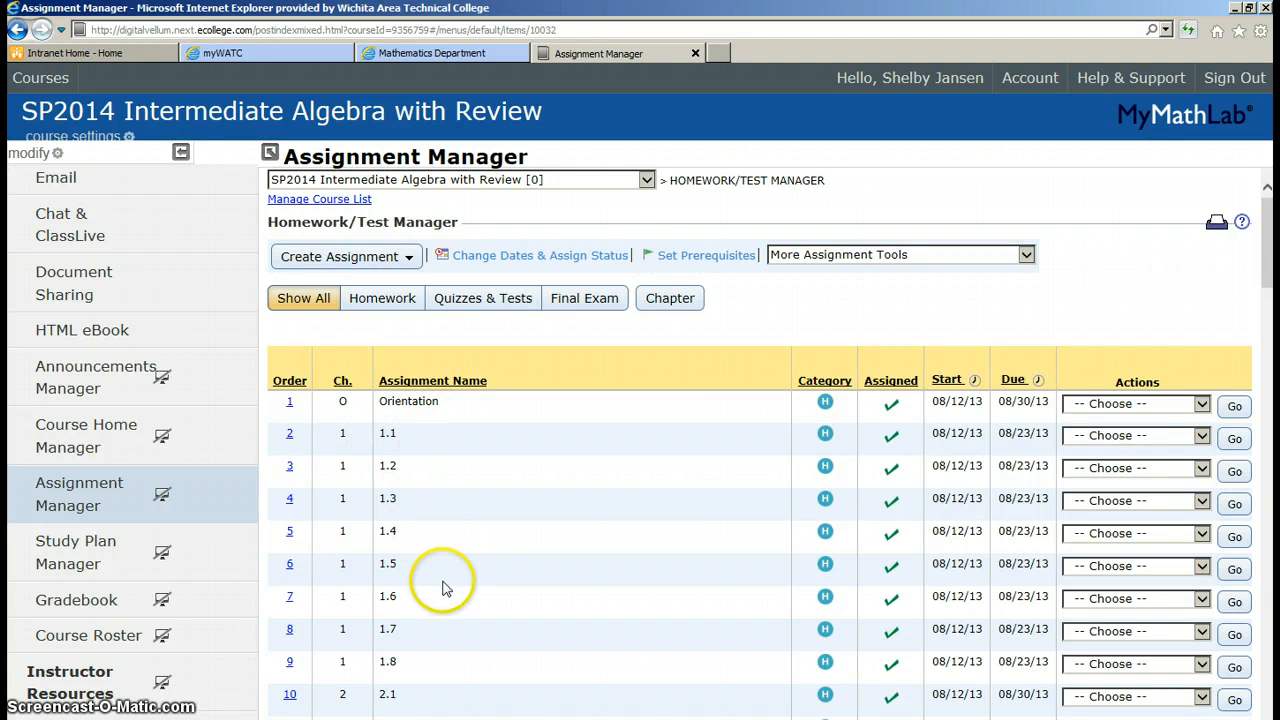
# Scroll through the assignment list to review the assigned homework sections and dates
pyautogui.scroll(-5, 684, 560)
pyautogui.scroll(-10, 684, 560)
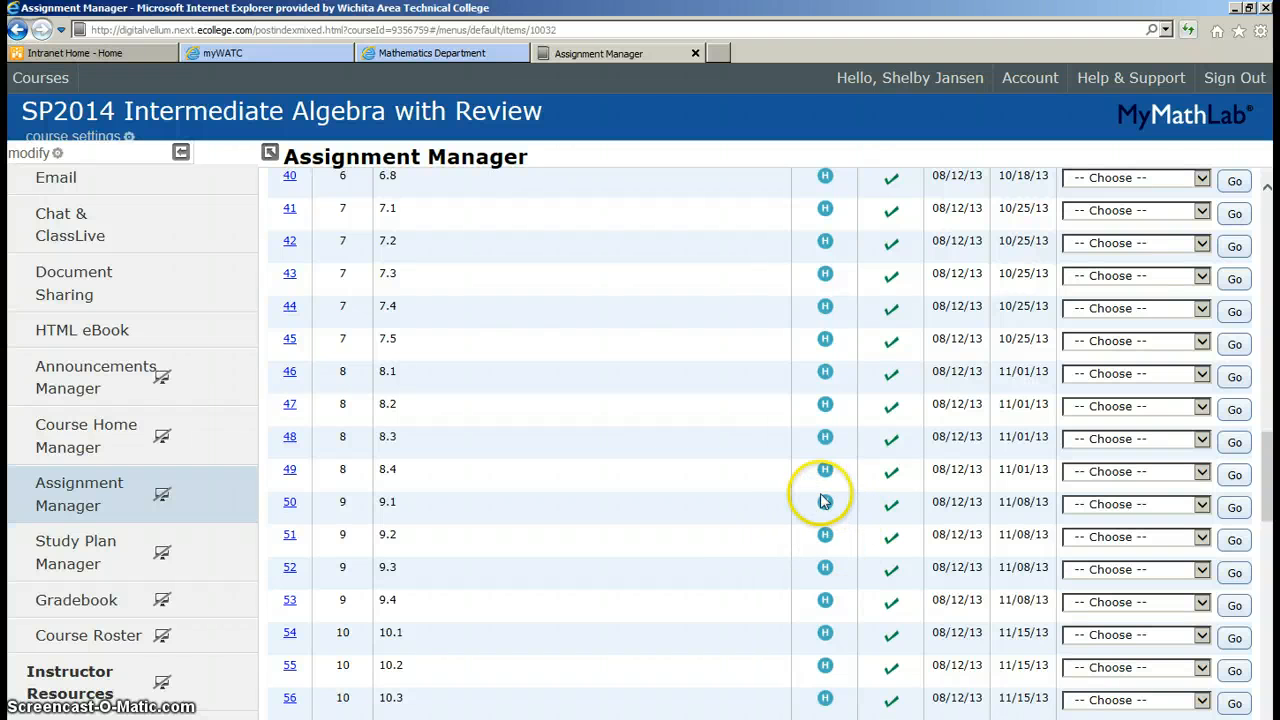
pyautogui.scroll(-7, 622, 509)
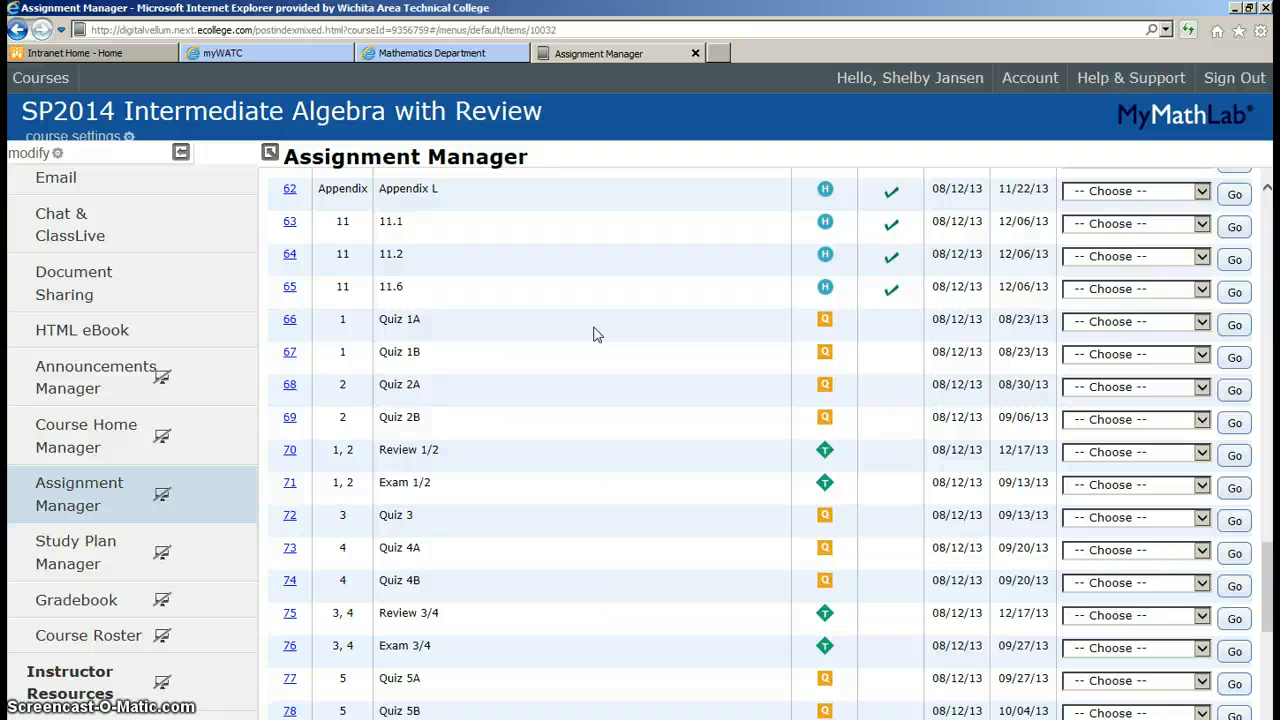
pyautogui.scroll(12, 593, 334)
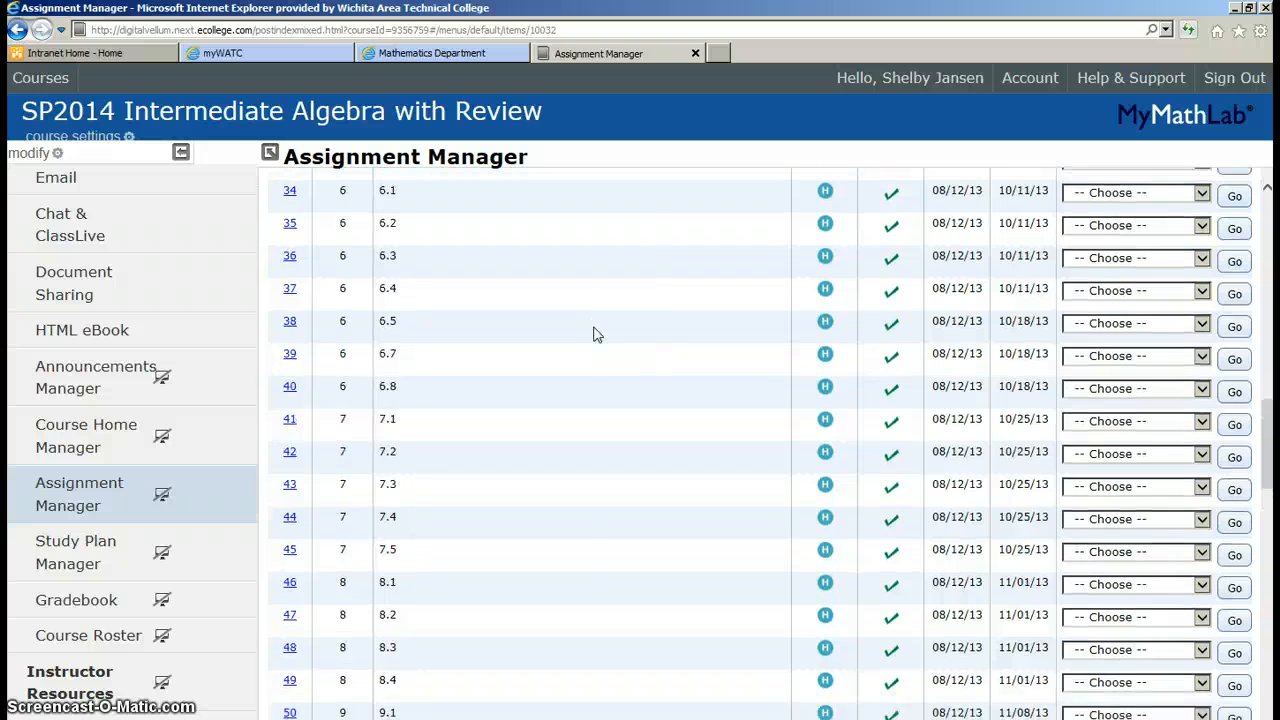
pyautogui.scroll(8, 593, 334)
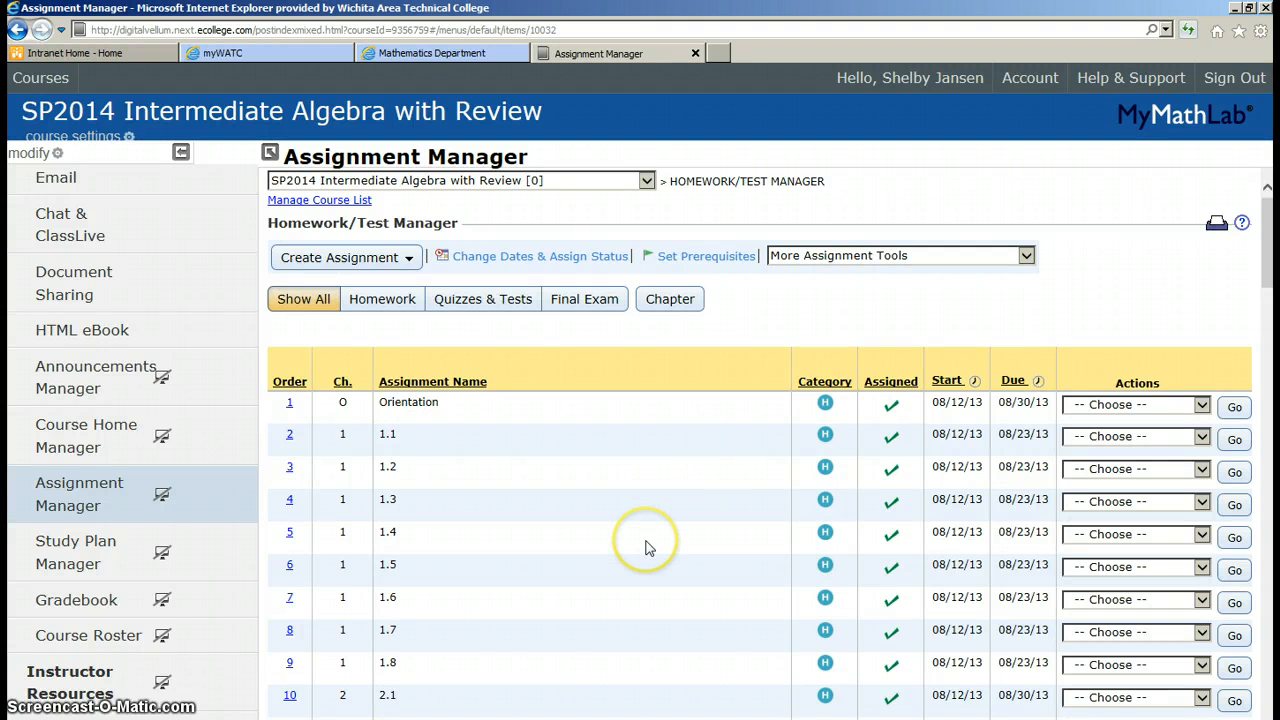
pyautogui.scroll(-3, 606, 500)
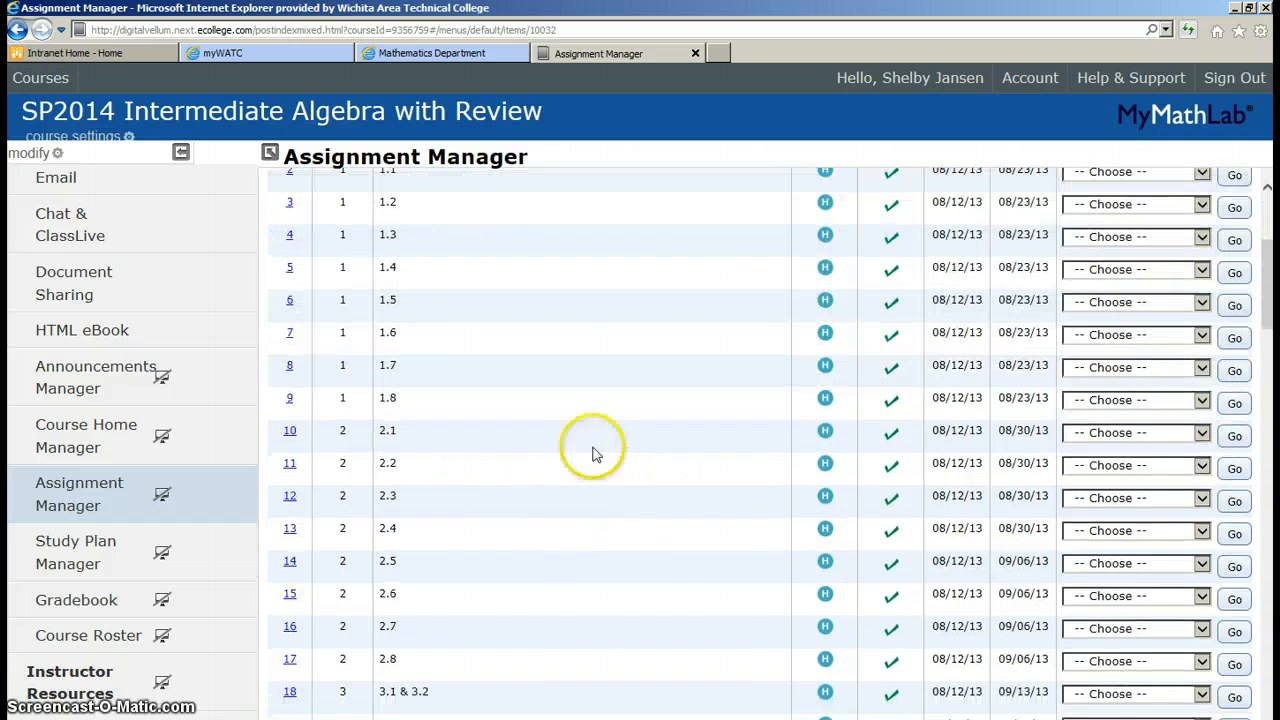
pyautogui.scroll(3, 320, 275)
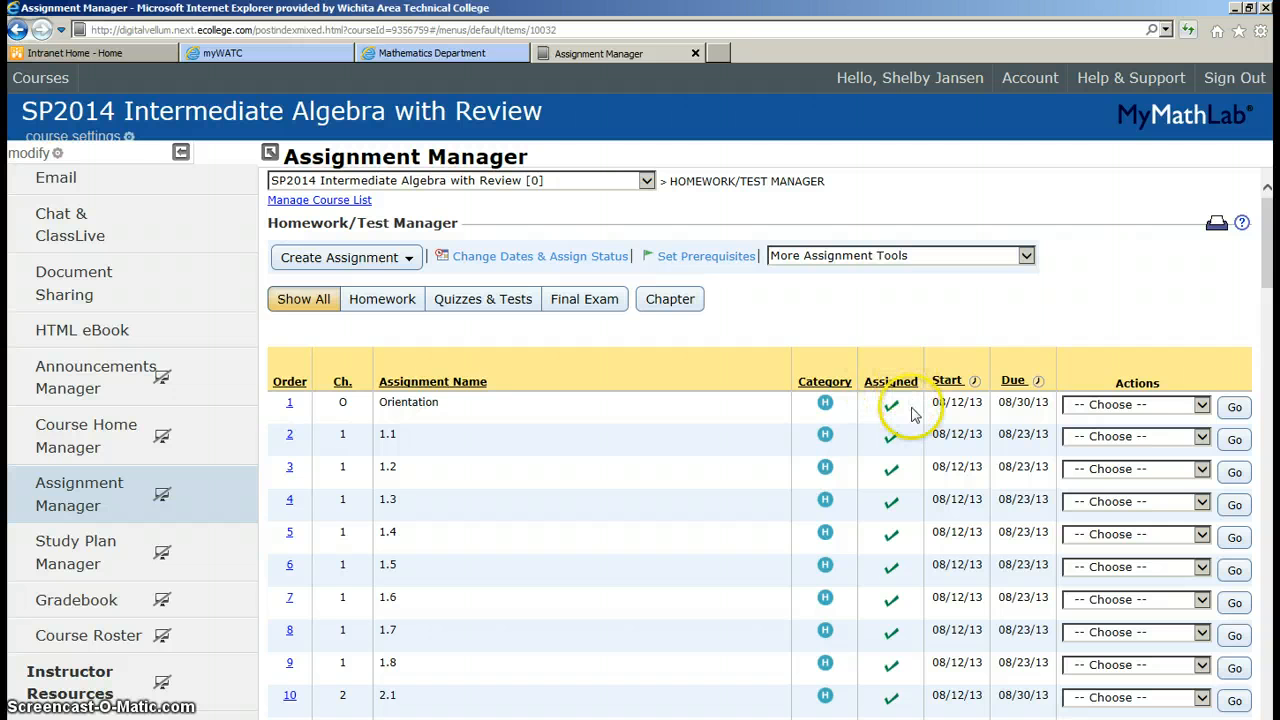
pyautogui.scroll(-5, 910, 463)
pyautogui.scroll(-3, 912, 464)
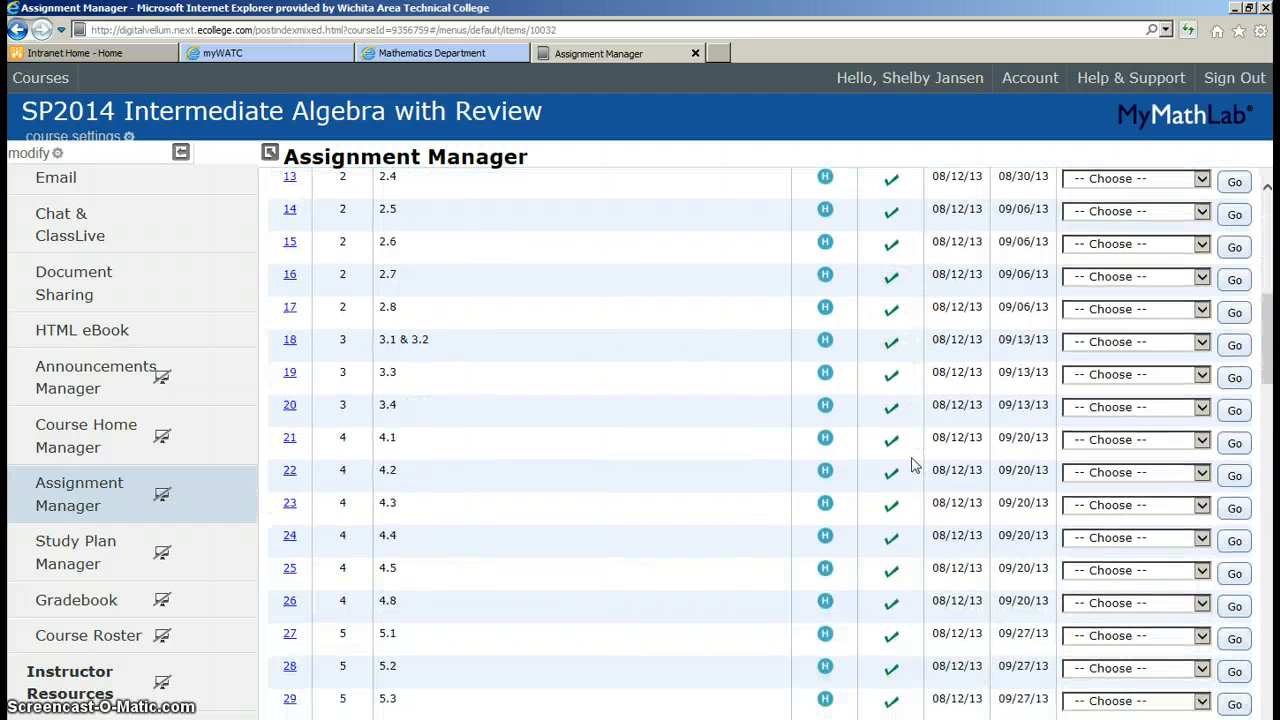
pyautogui.scroll(-8, 912, 464)
pyautogui.scroll(-15, 912, 464)
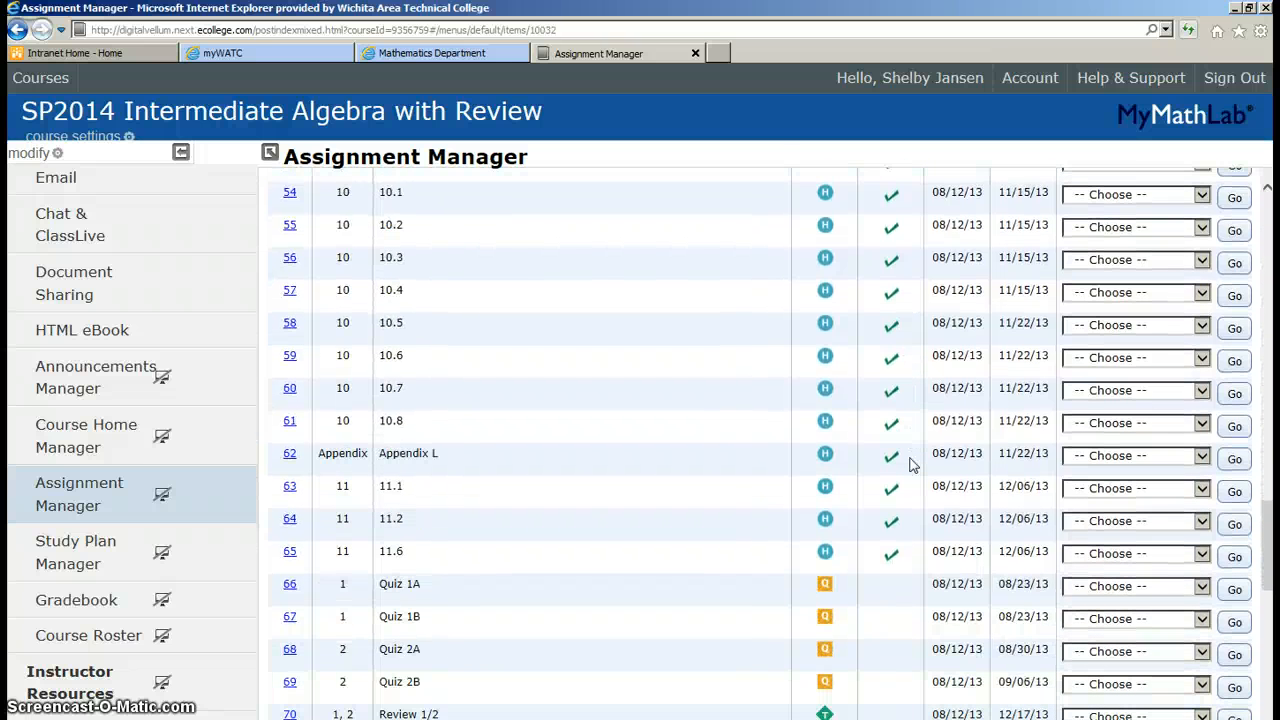
pyautogui.scroll(-3, 912, 464)
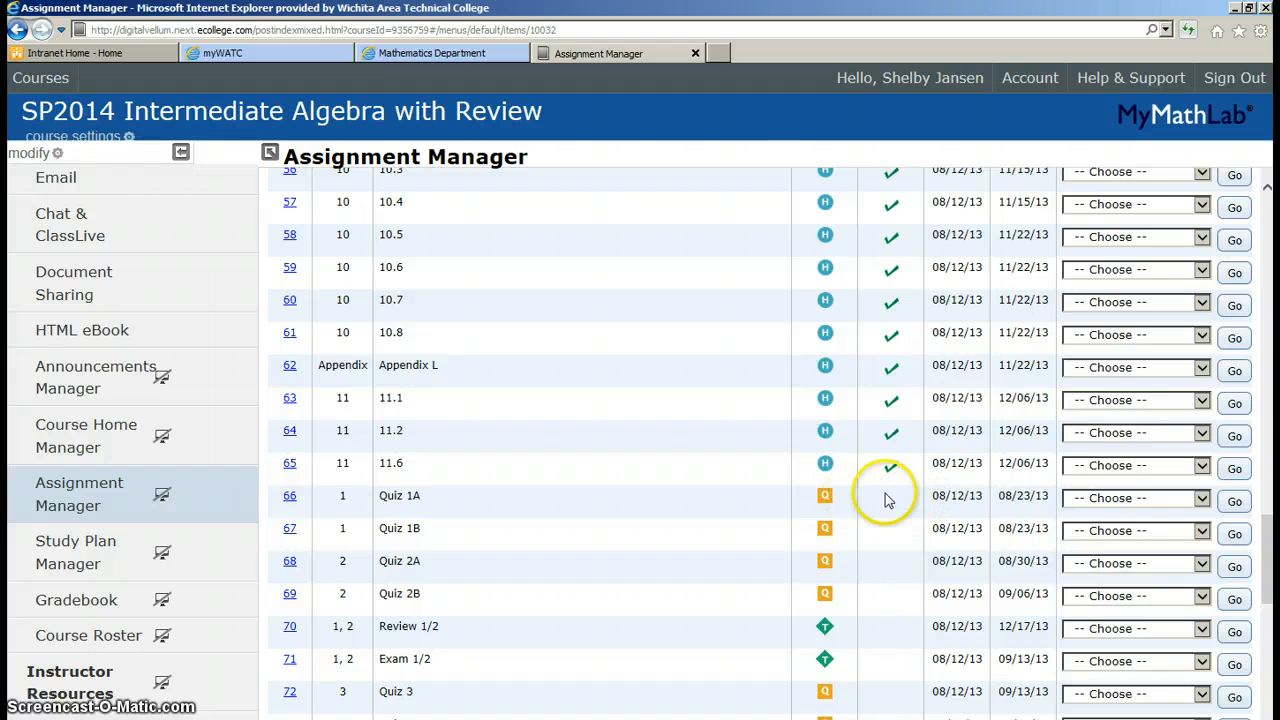
pyautogui.scroll(15, 897, 511)
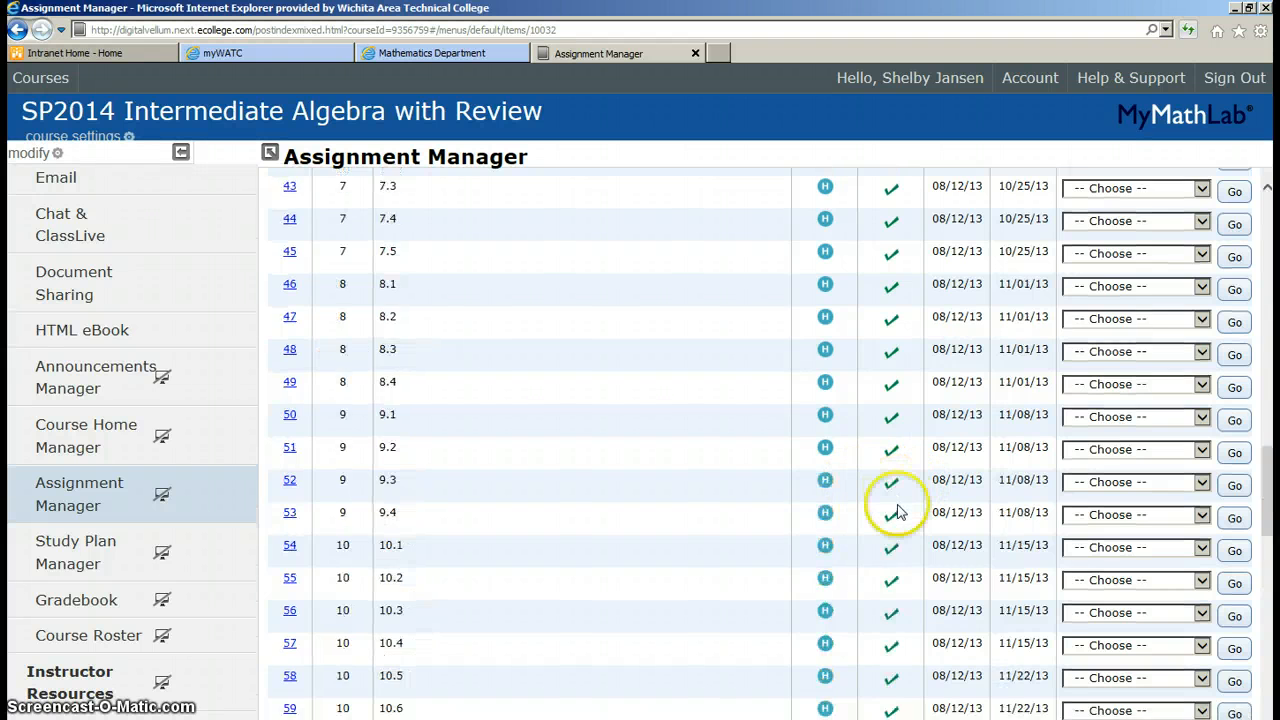
pyautogui.scroll(2, 897, 511)
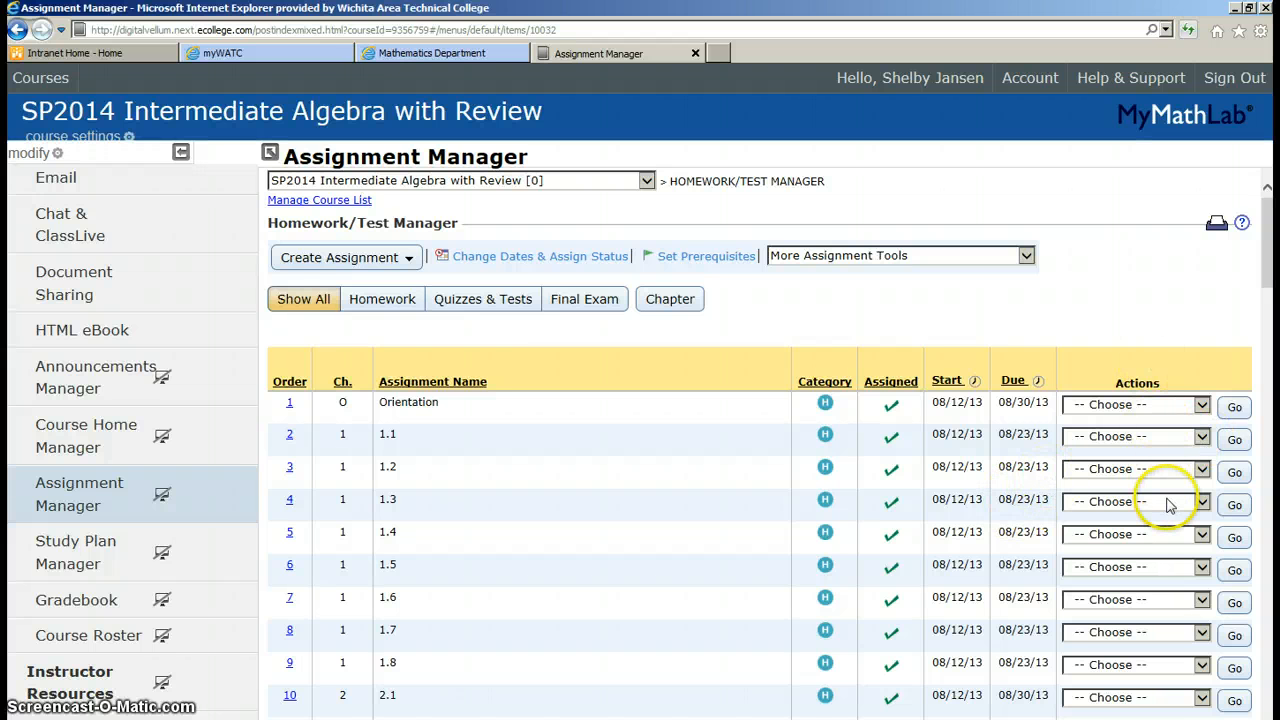
# Open the Actions '-- Choose --' dropdown for homework 1.4 in row 5
pyautogui.click(1203, 537)
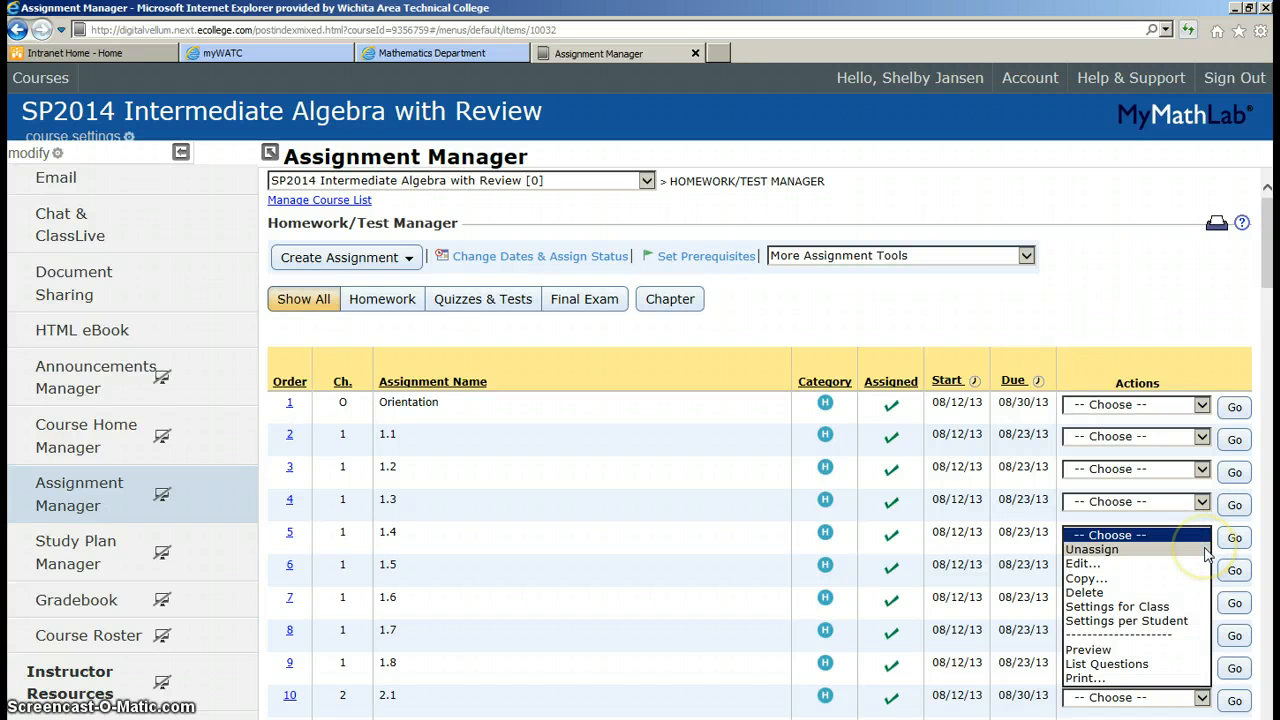
pyautogui.click(1204, 549)
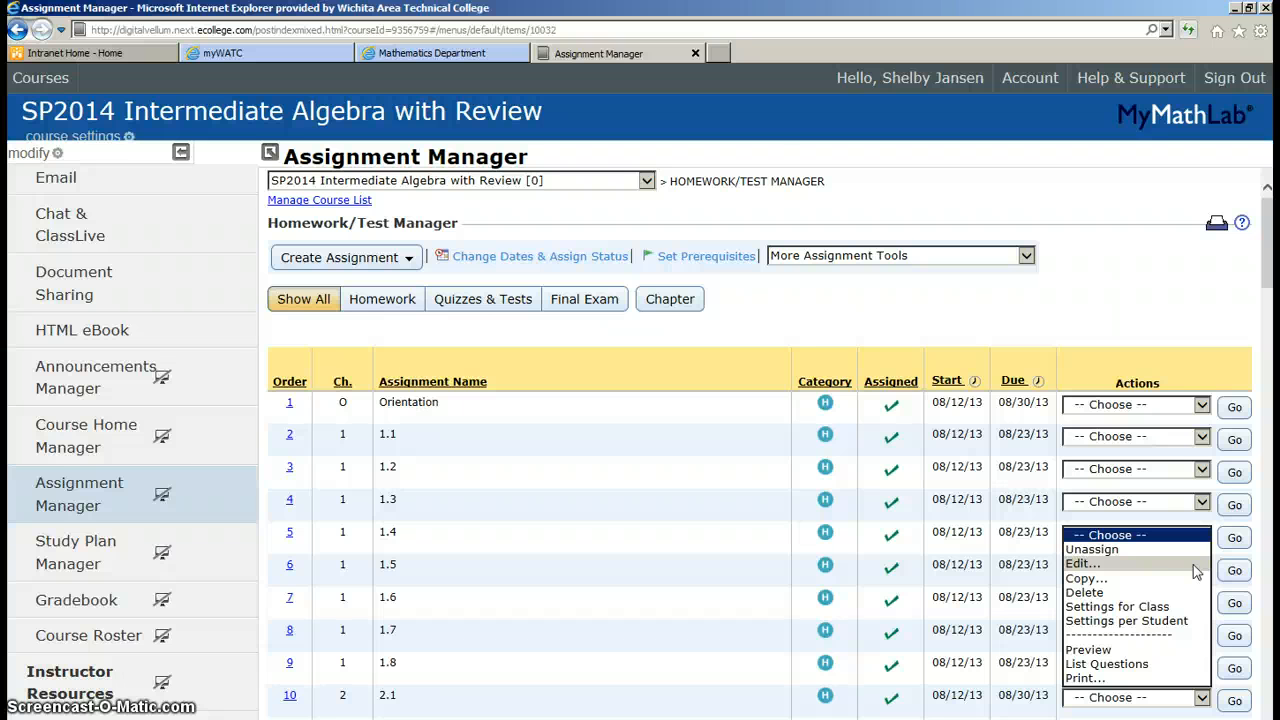
pyautogui.click(1190, 582)
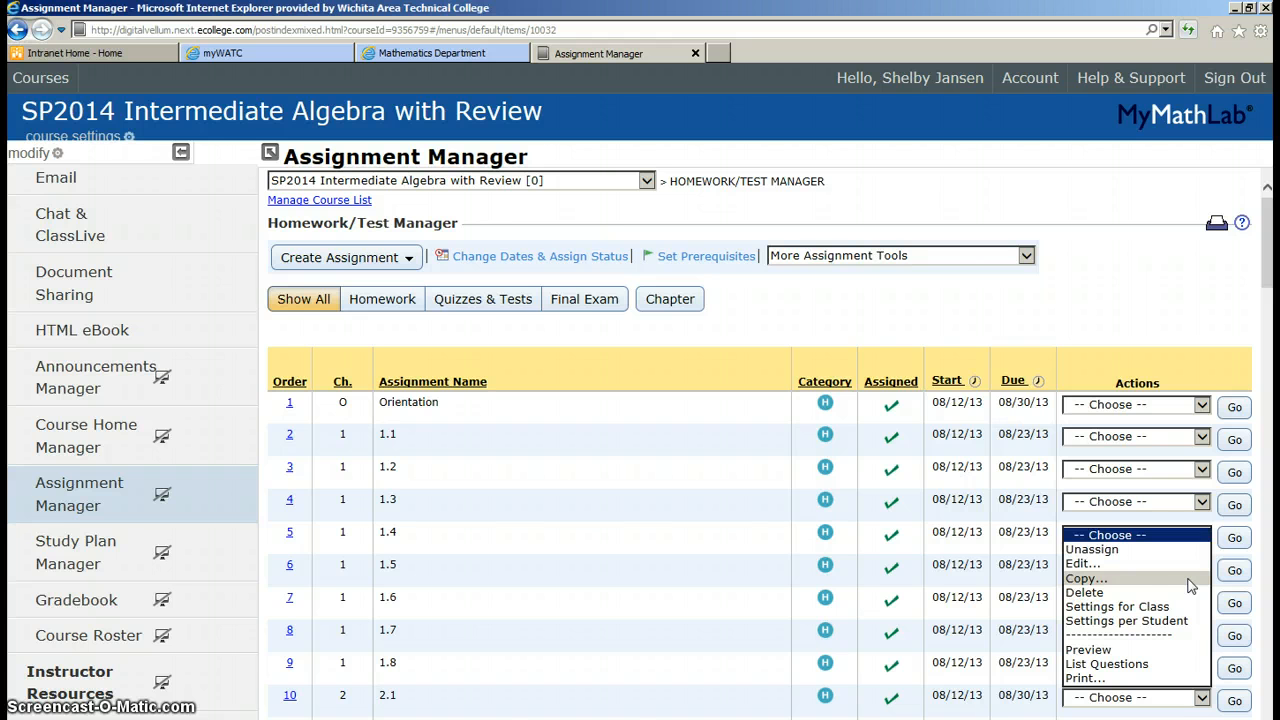
pyautogui.click(1186, 593)
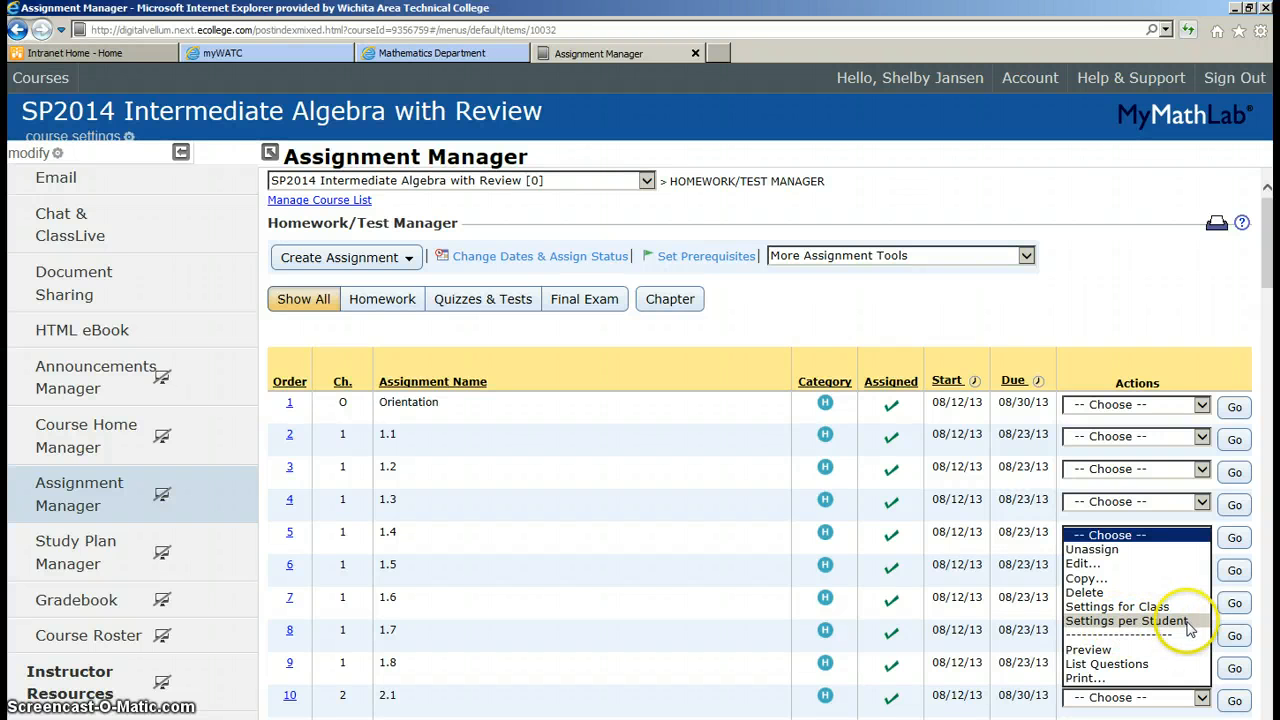
# List homework 1.4's 20 one-point questions, review the details popup, then close it
pyautogui.click(1121, 665)
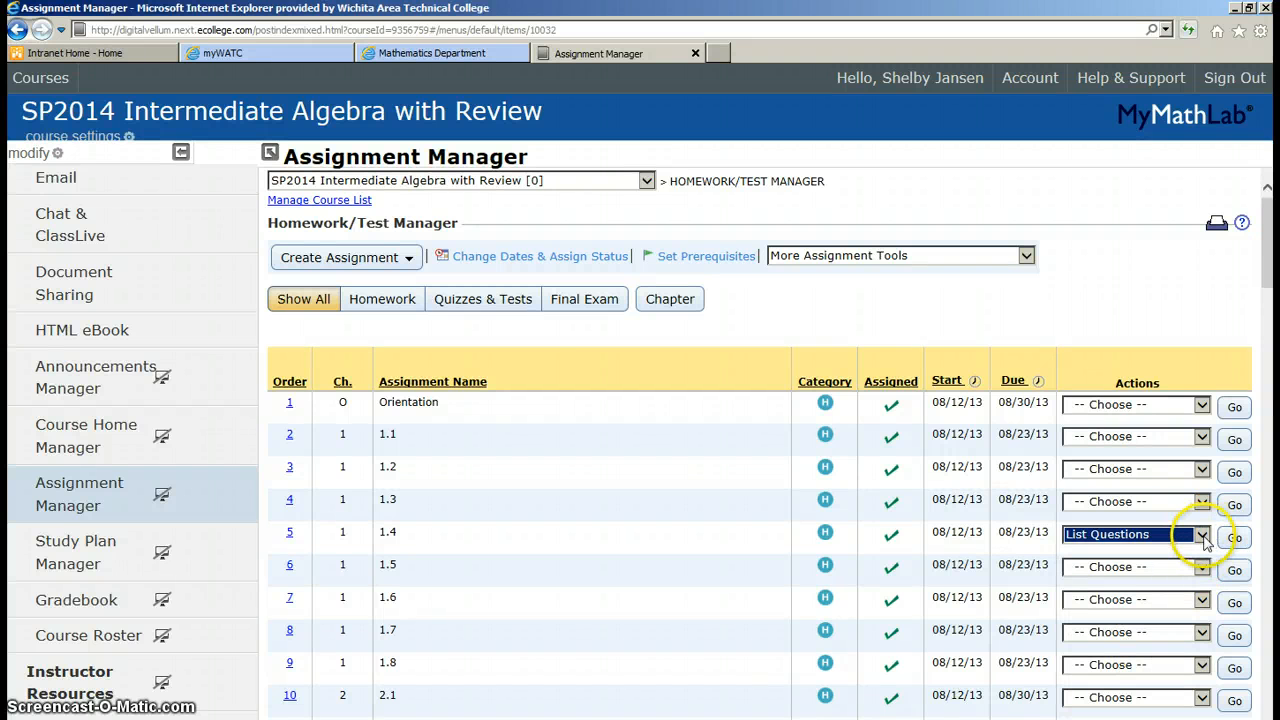
pyautogui.click(1234, 538)
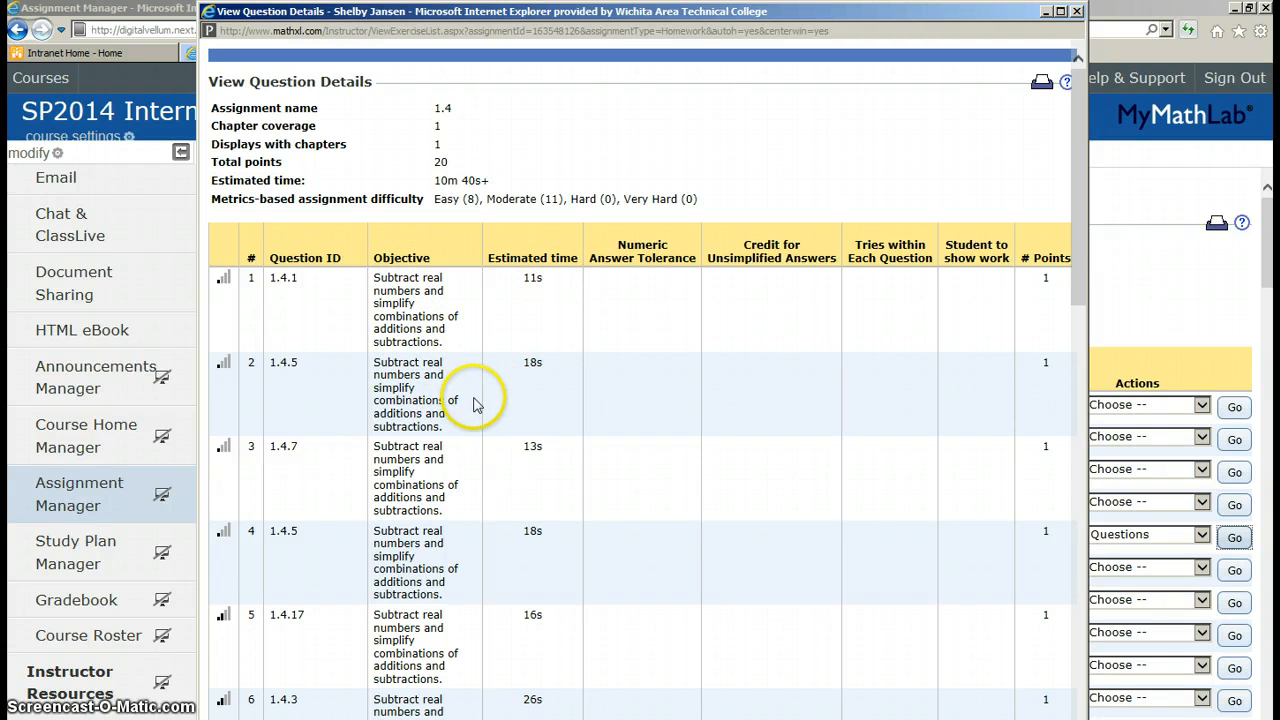
pyautogui.scroll(-10, 475, 404)
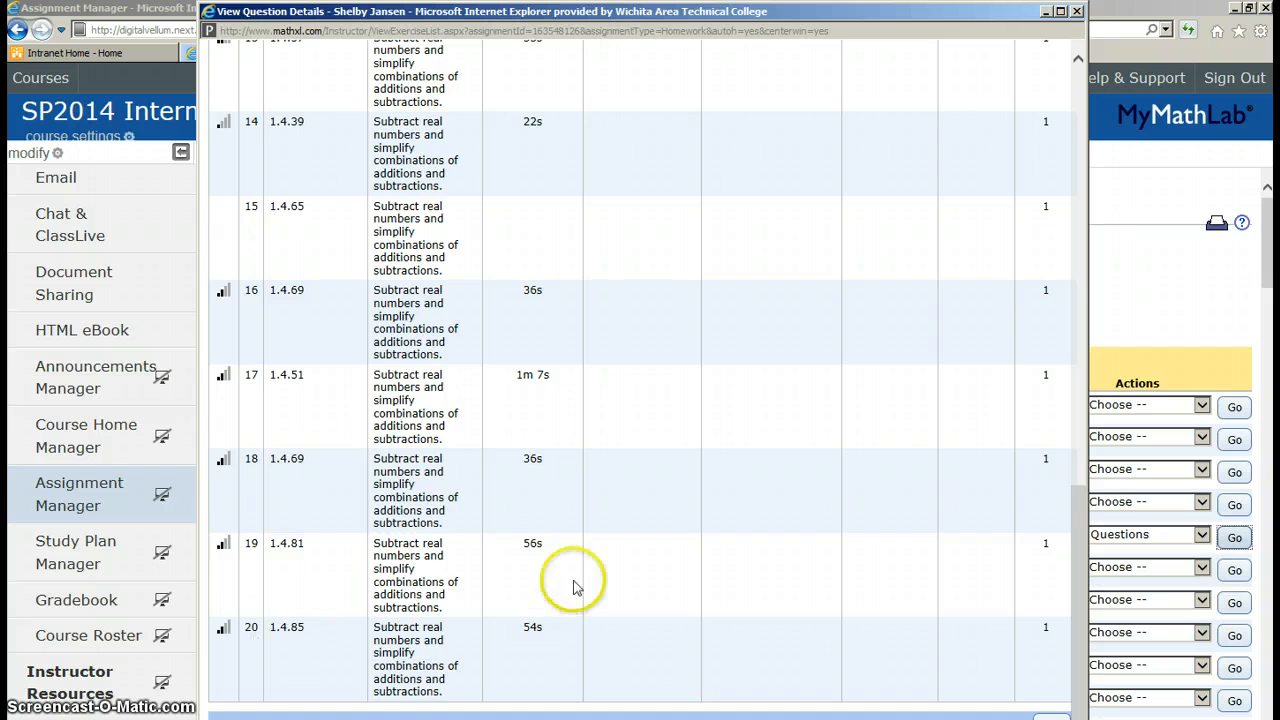
pyautogui.scroll(10, 531, 546)
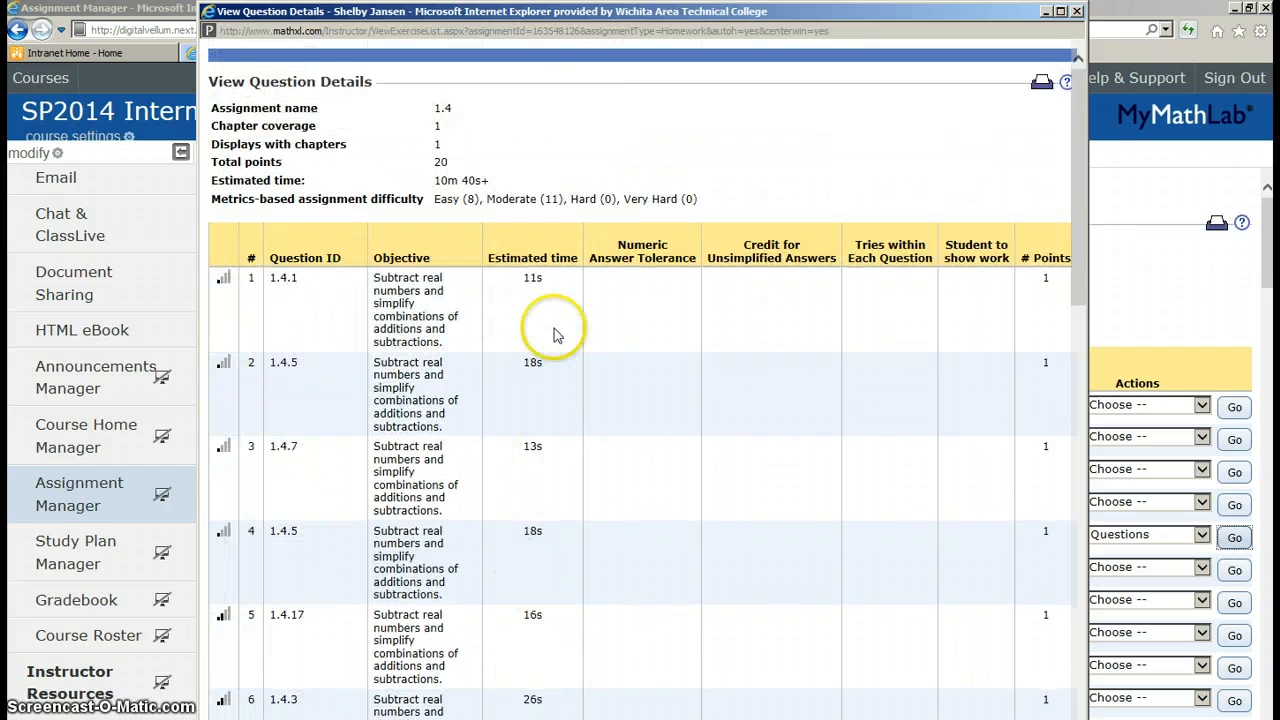
pyautogui.moveTo(450, 185)
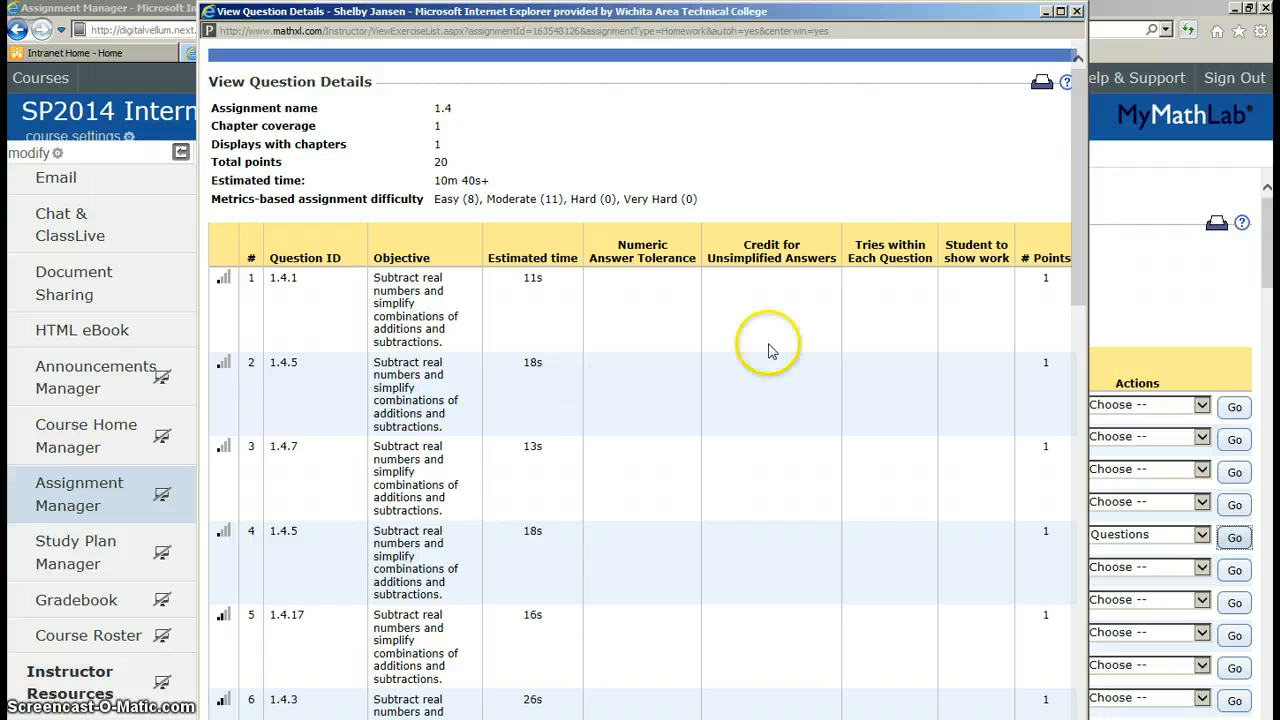
pyautogui.click(1076, 11)
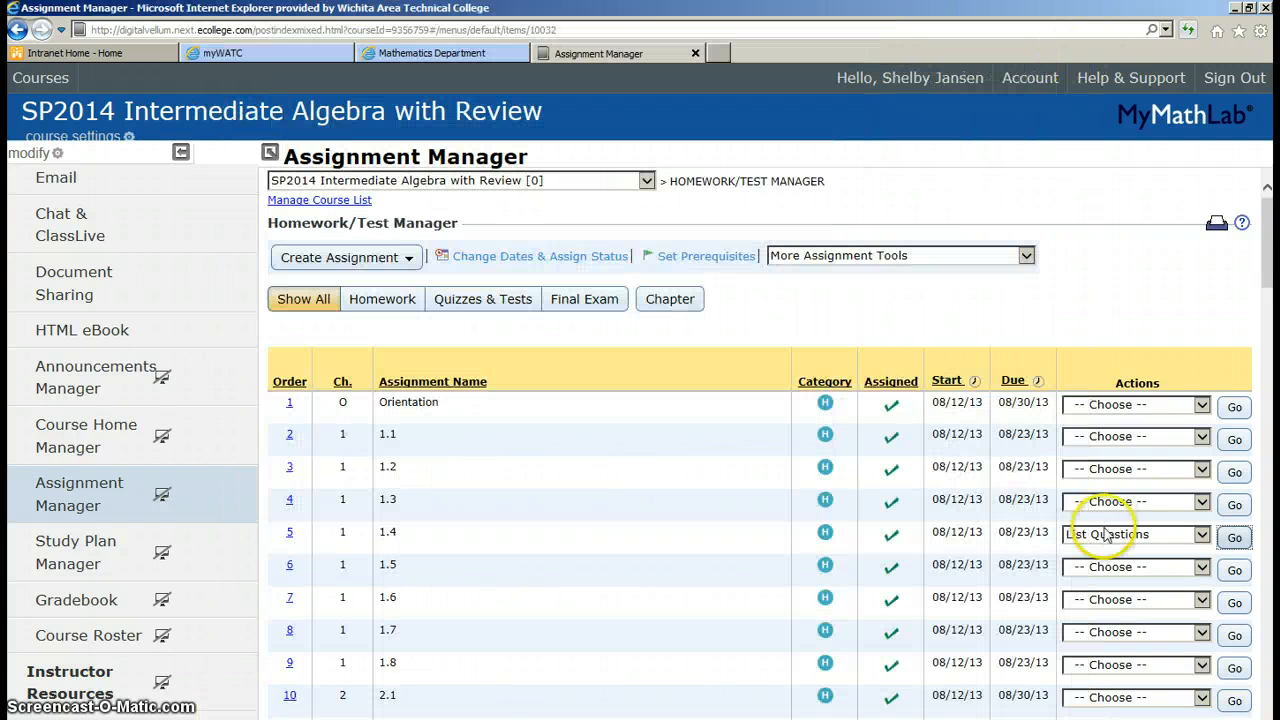
# Print homework 1.4 with 'Include Question ID with each question' ticked
pyautogui.click(1202, 537)
pyautogui.click(1191, 549)
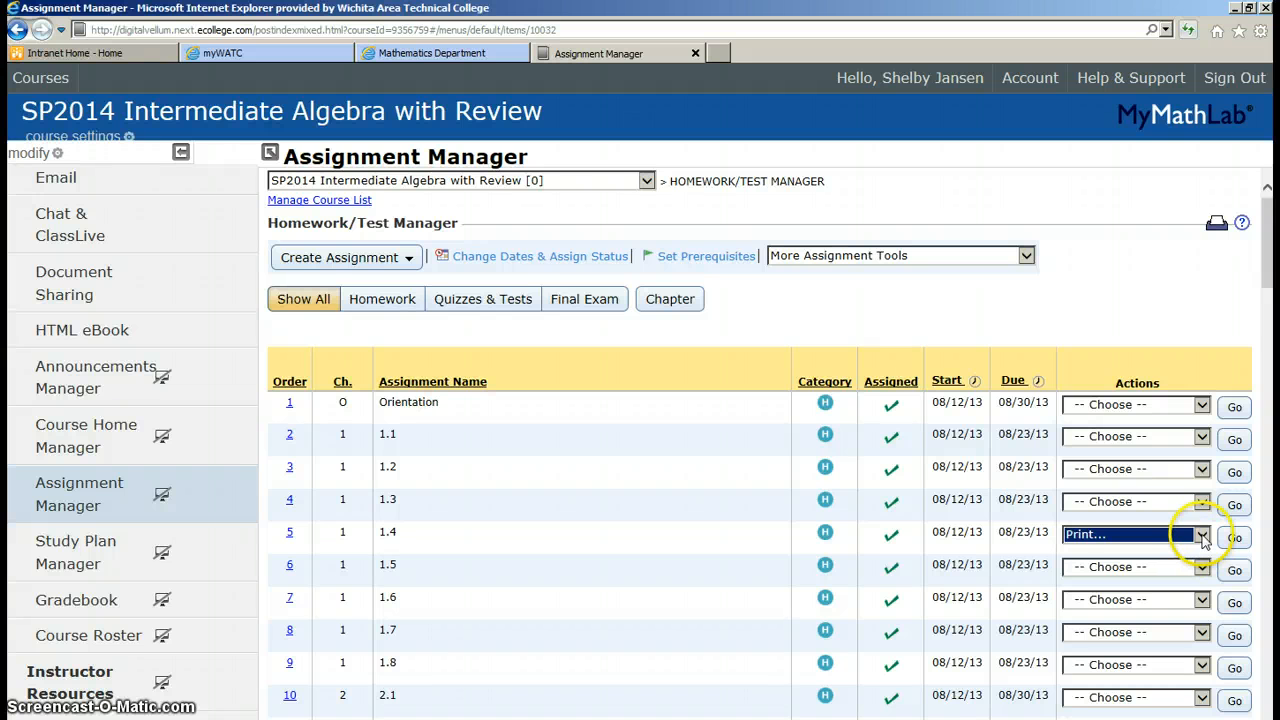
pyautogui.click(1235, 539)
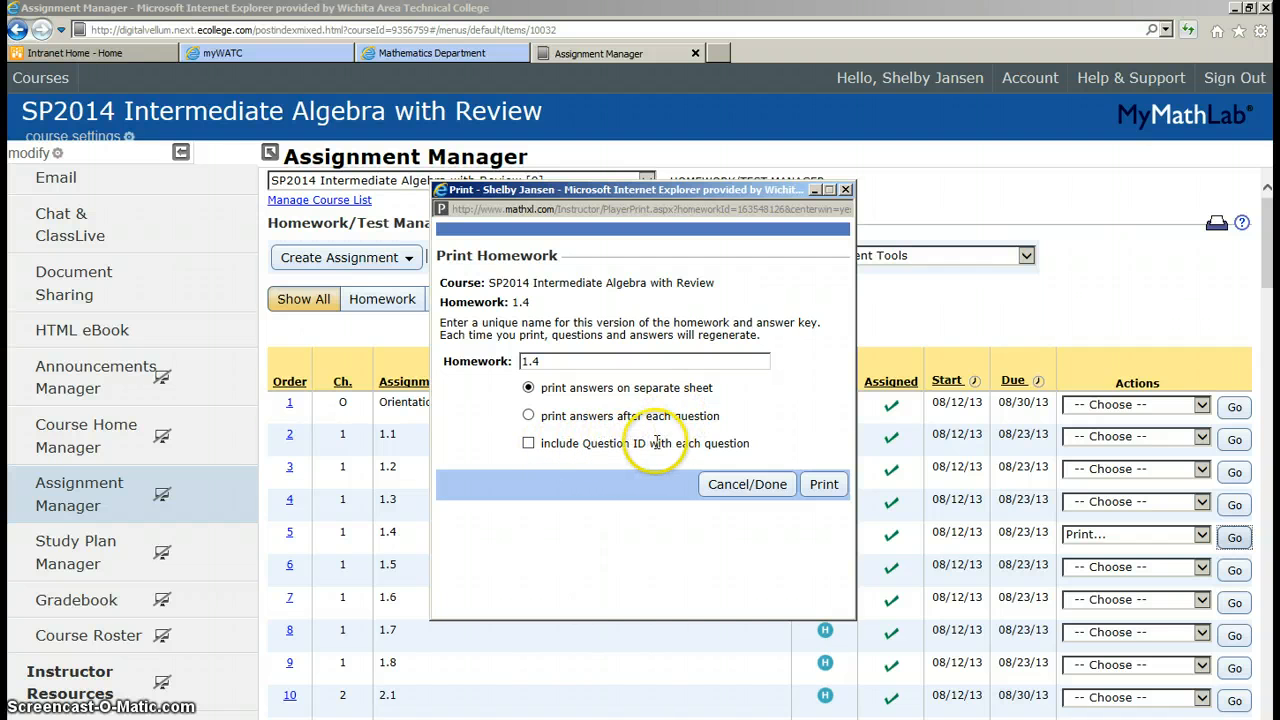
pyautogui.click(531, 446)
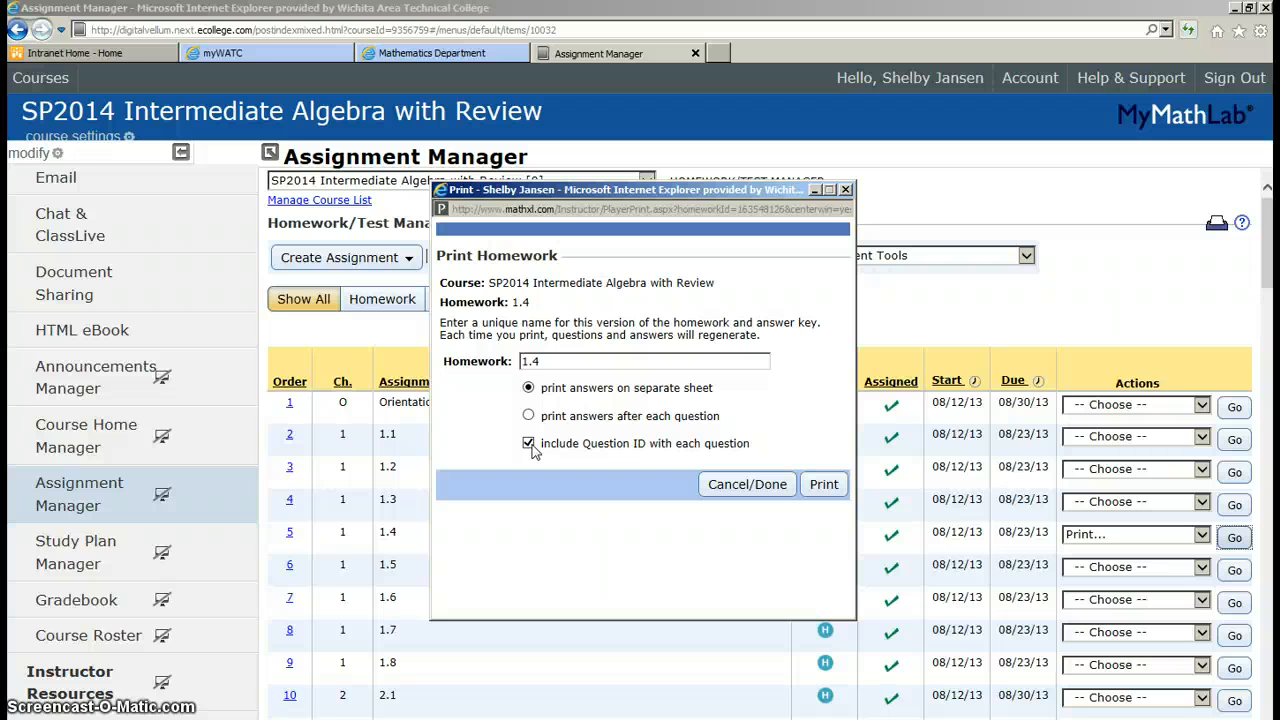
pyautogui.click(822, 486)
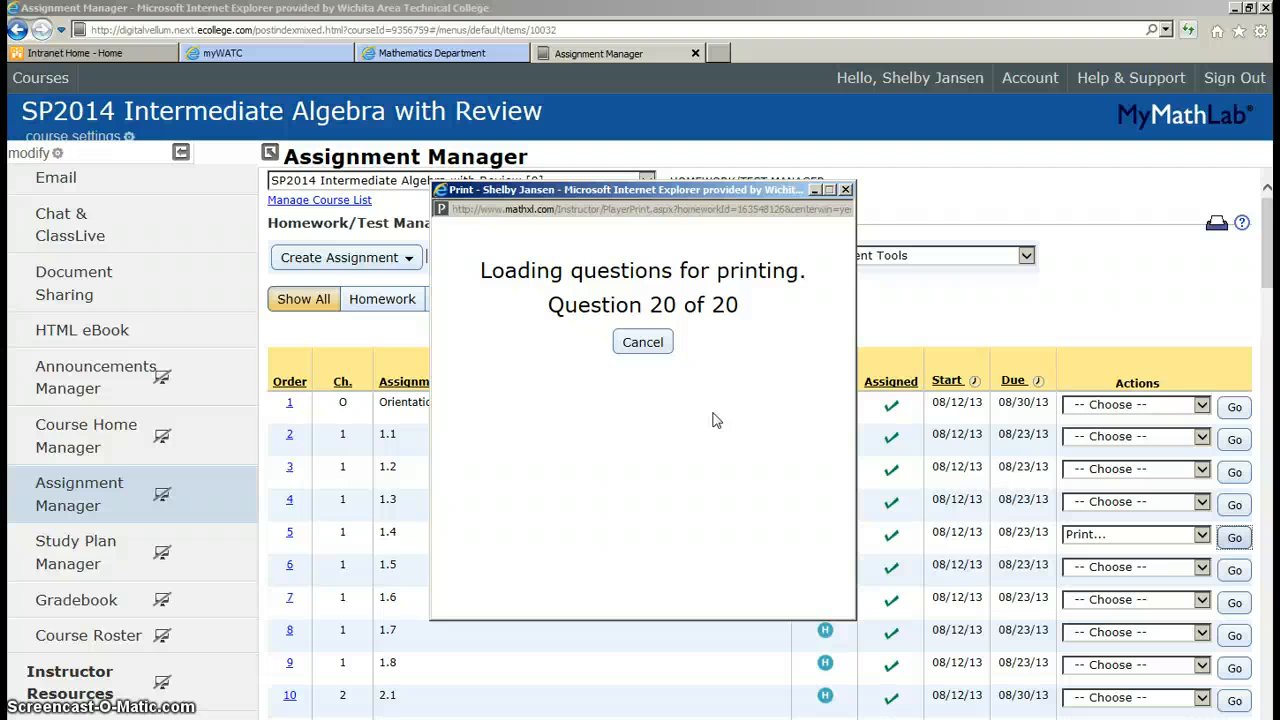
# Close the 'Loading questions for printing' window and reopen homework 1.4's Actions dropdown
pyautogui.click(587, 375)
pyautogui.click(845, 190)
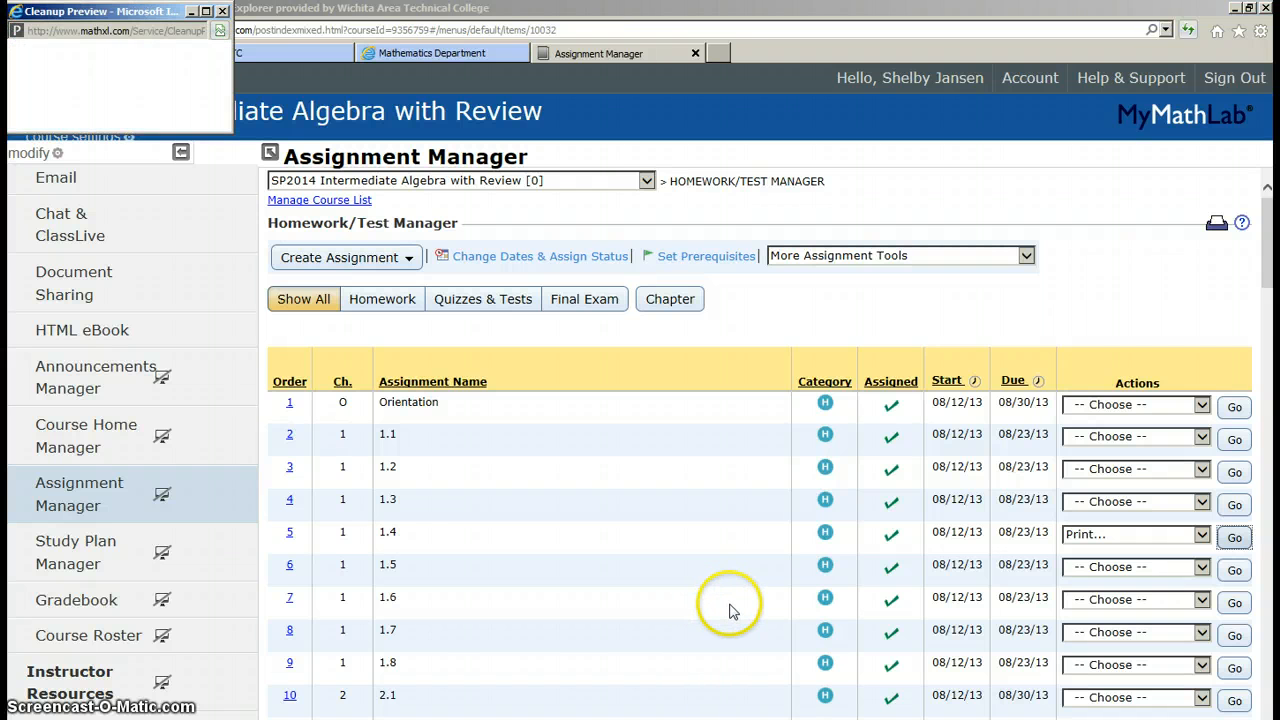
pyautogui.scroll(-3, 730, 610)
pyautogui.scroll(3, 730, 610)
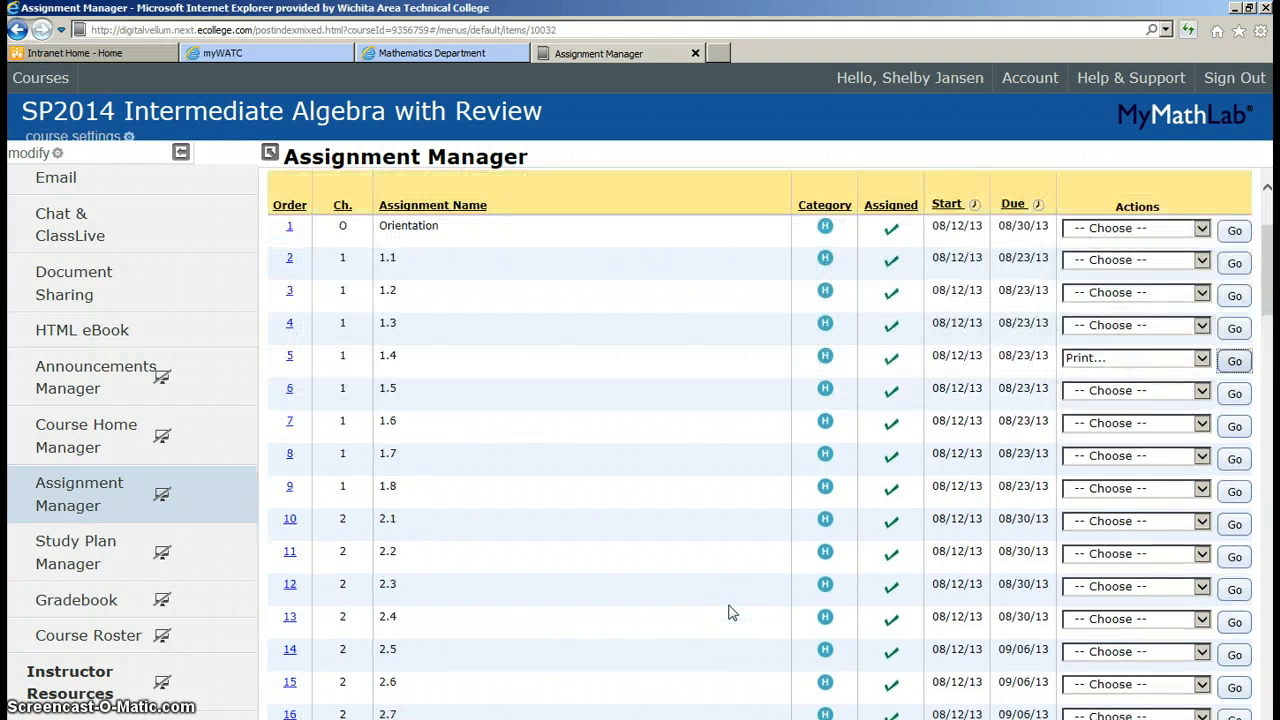
pyautogui.click(1201, 537)
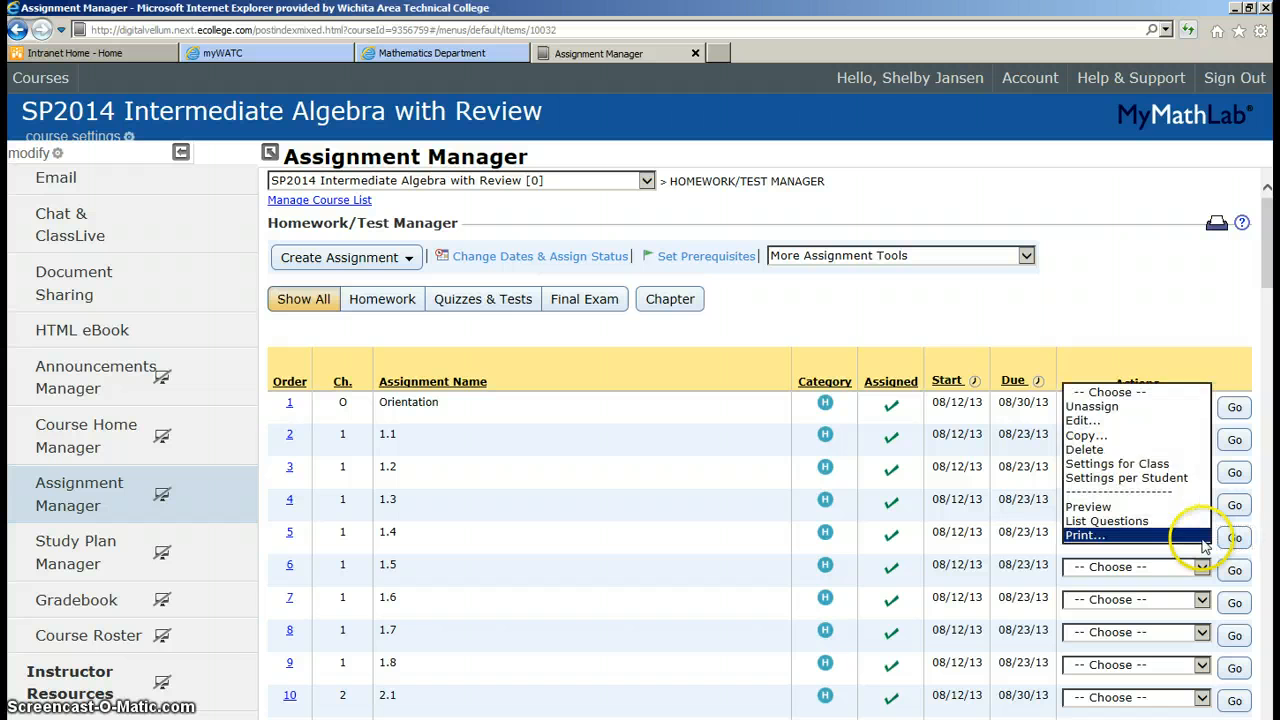
# Open Settings for Class for homework 1.4 and bring the Due calendar to January 2014
pyautogui.click(1188, 468)
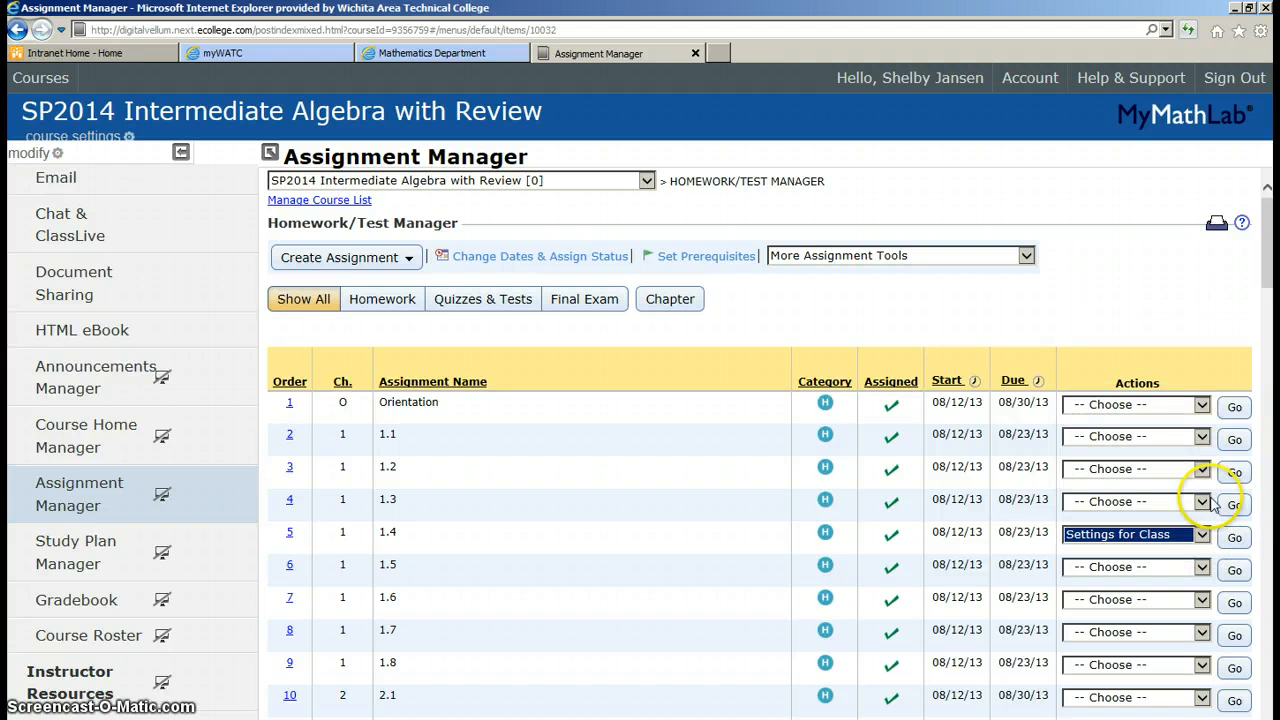
pyautogui.click(1234, 537)
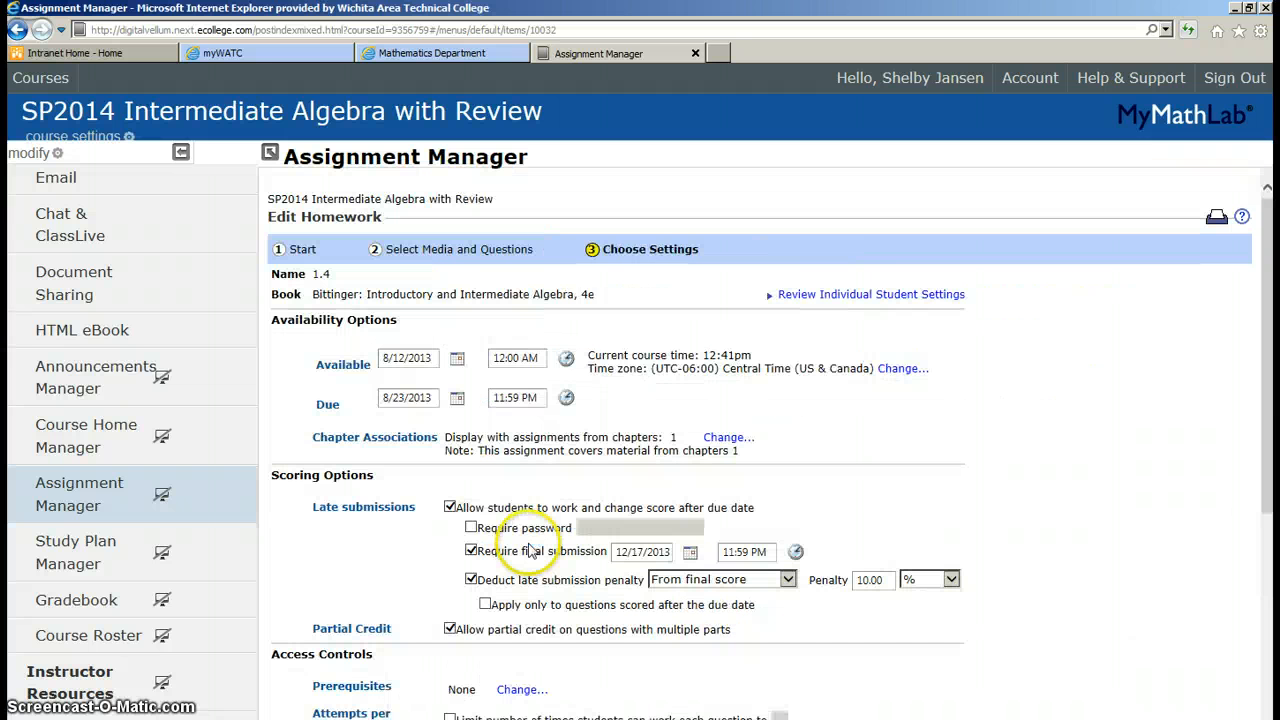
pyautogui.click(433, 357)
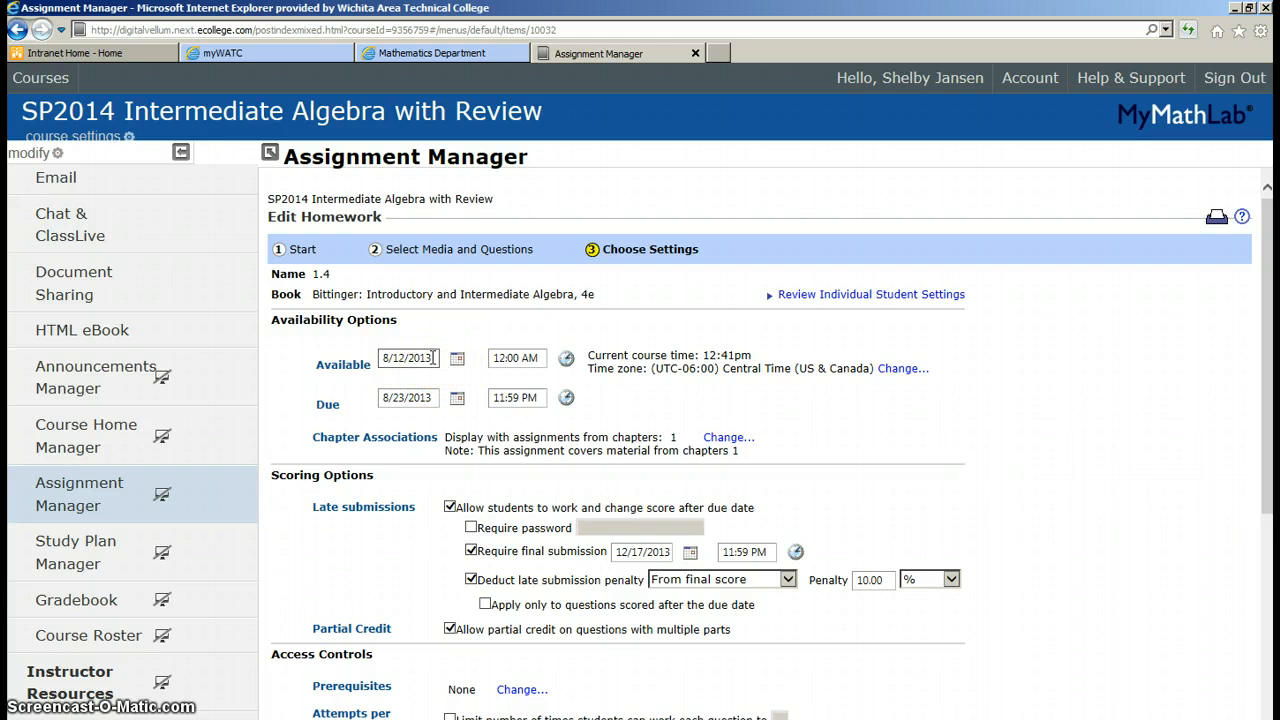
pyautogui.click(434, 398)
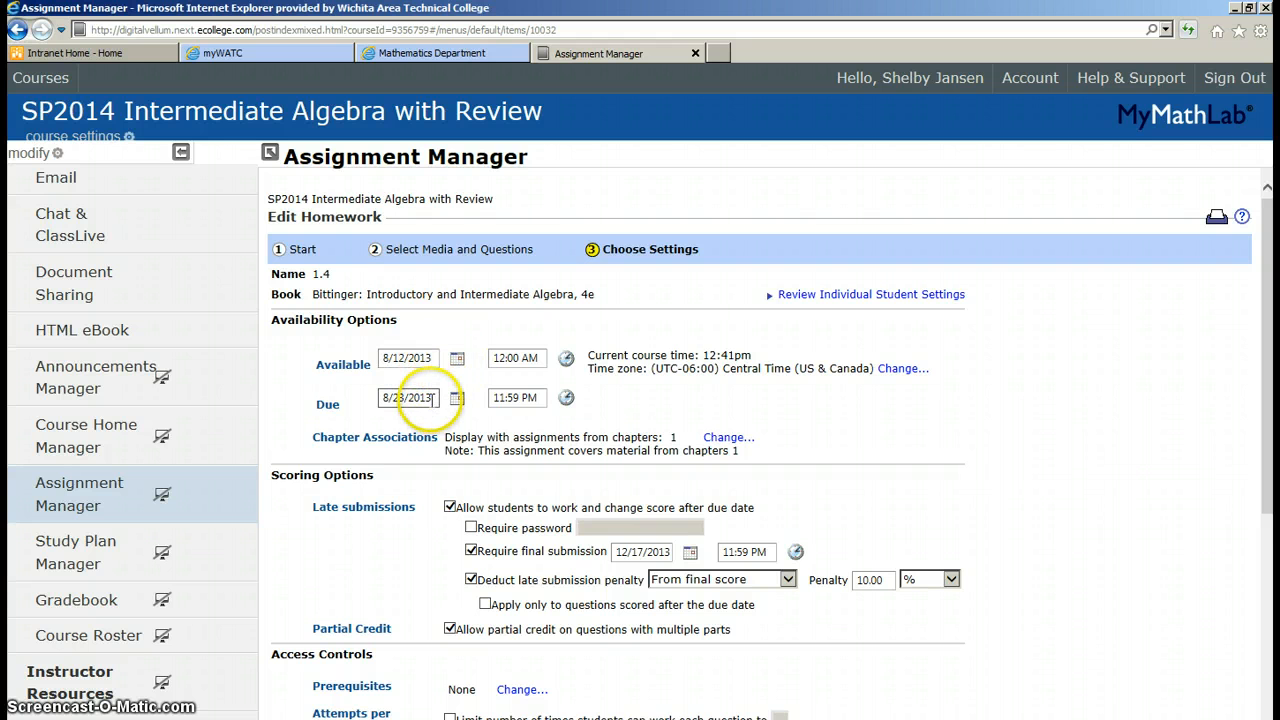
pyautogui.click(457, 398)
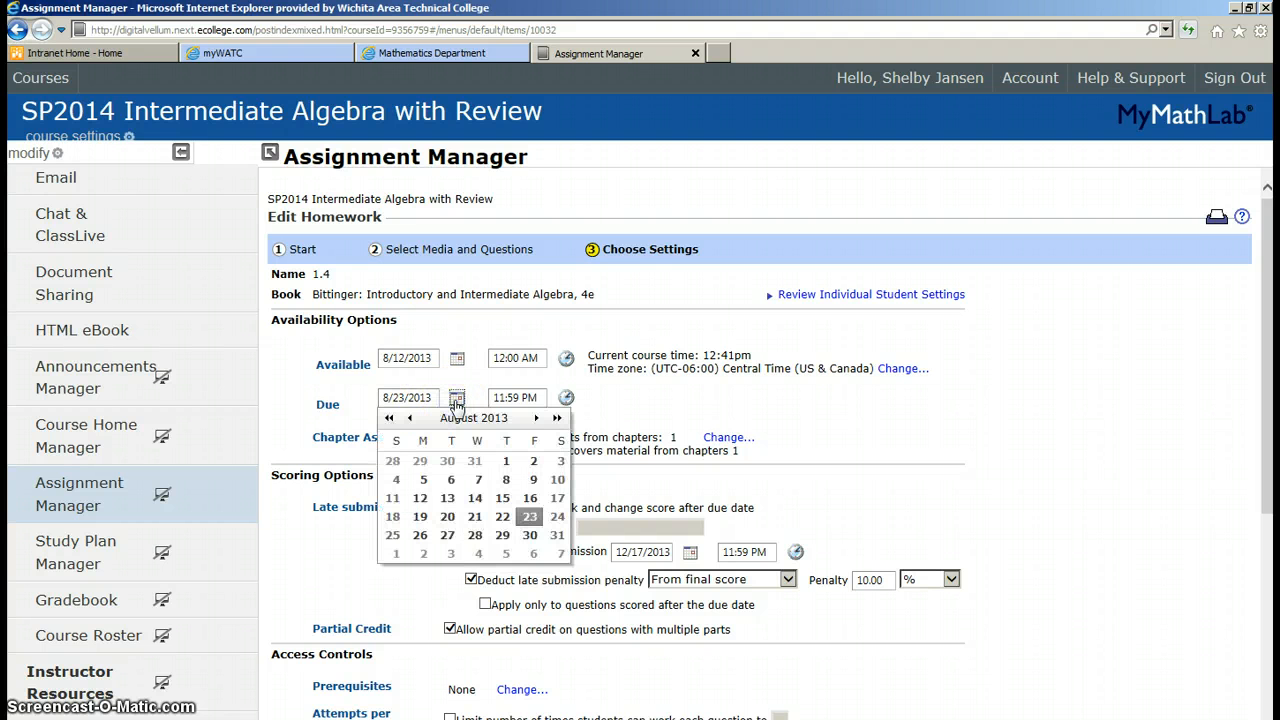
pyautogui.click(536, 418)
pyautogui.click(536, 418)
pyautogui.click(536, 418)
pyautogui.click(536, 418)
pyautogui.click(536, 418)
pyautogui.click(536, 418)
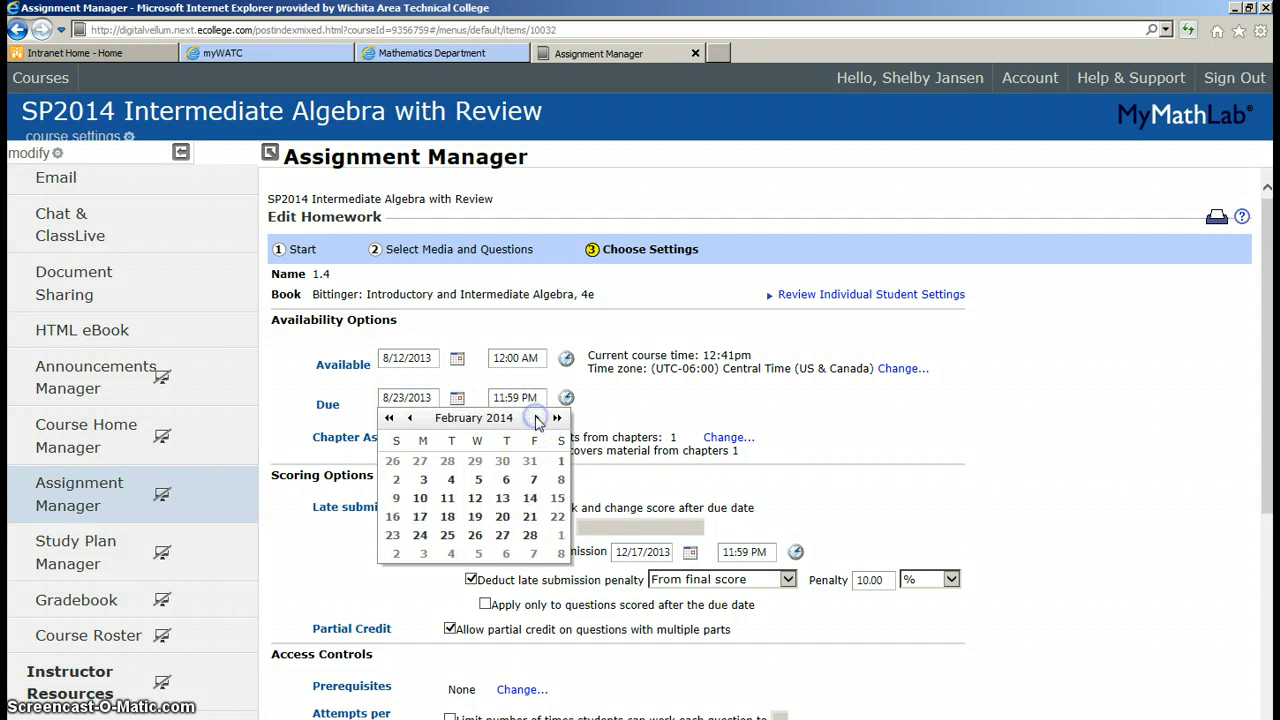
pyautogui.click(409, 418)
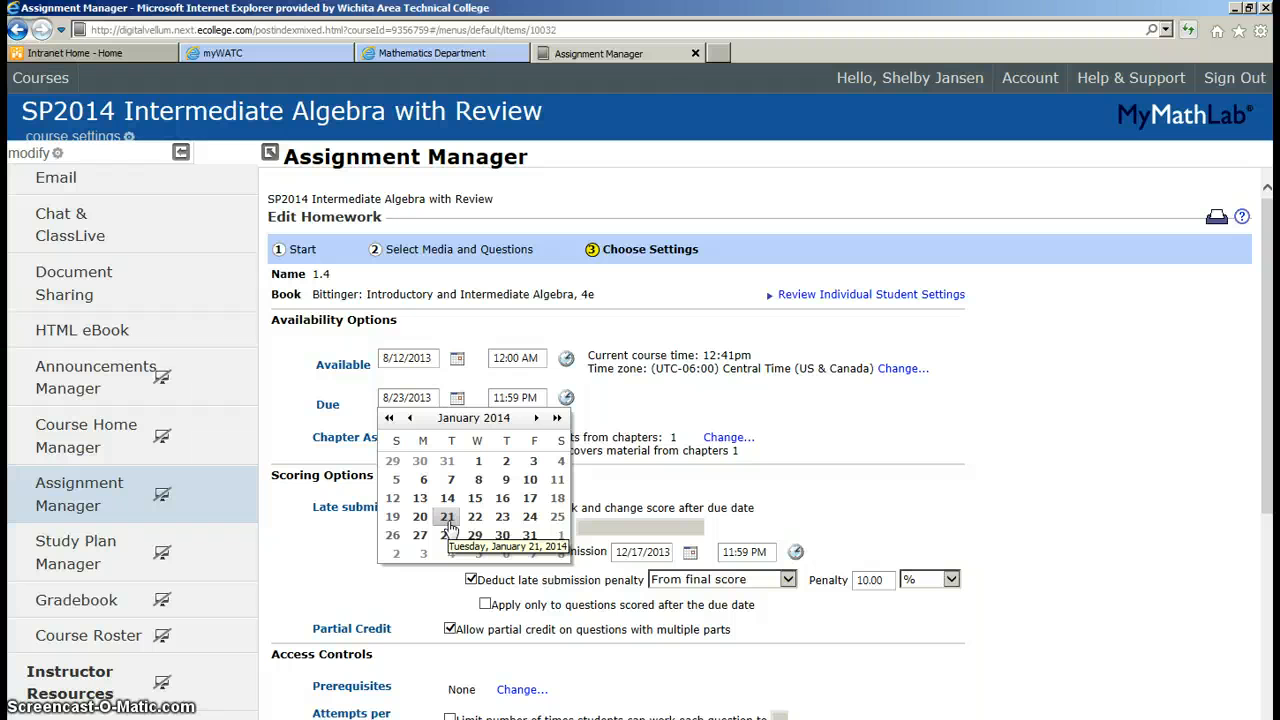
# Set homework 1.4's due date to January 28, 2014 at 10:00 AM
pyautogui.click(420, 535)
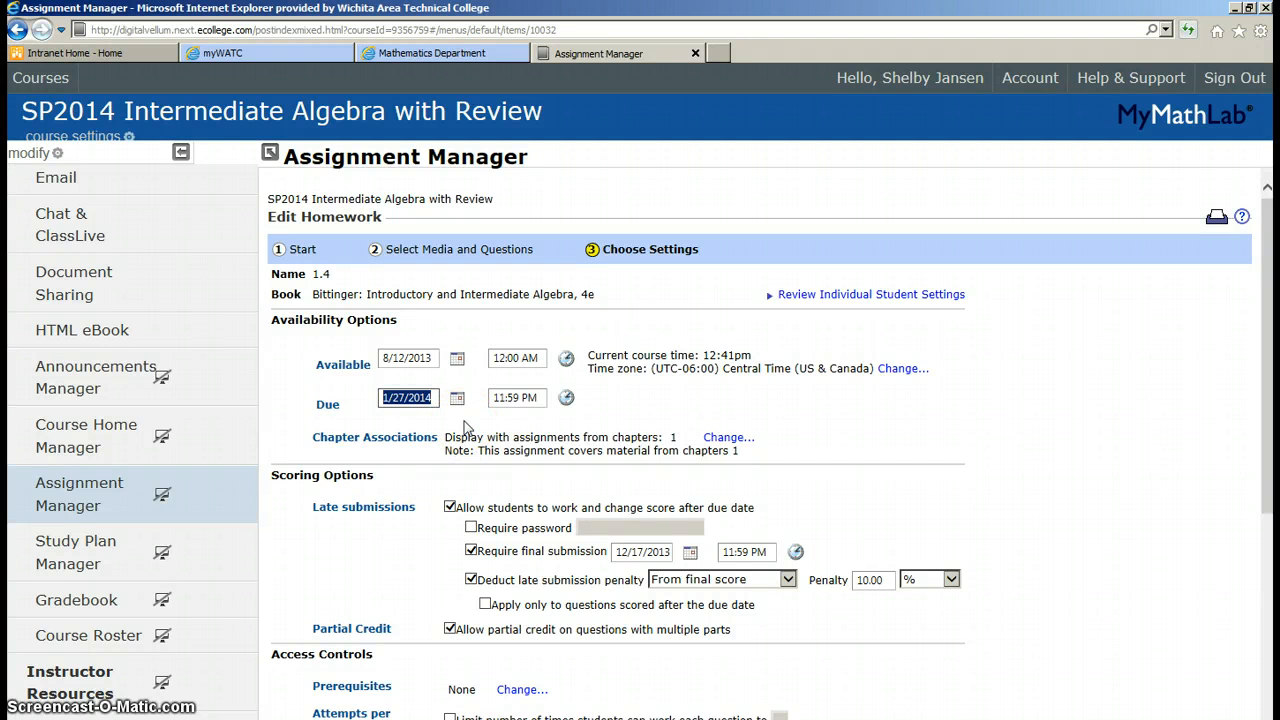
pyautogui.click(457, 398)
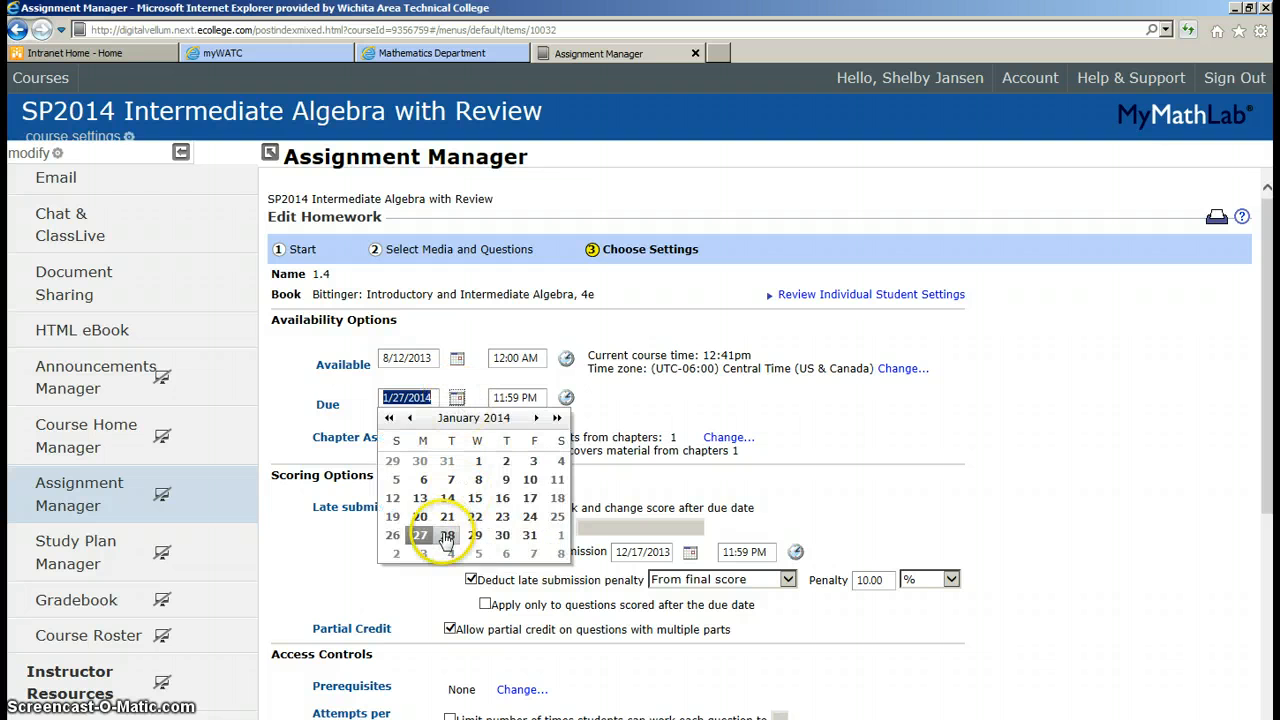
pyautogui.click(447, 536)
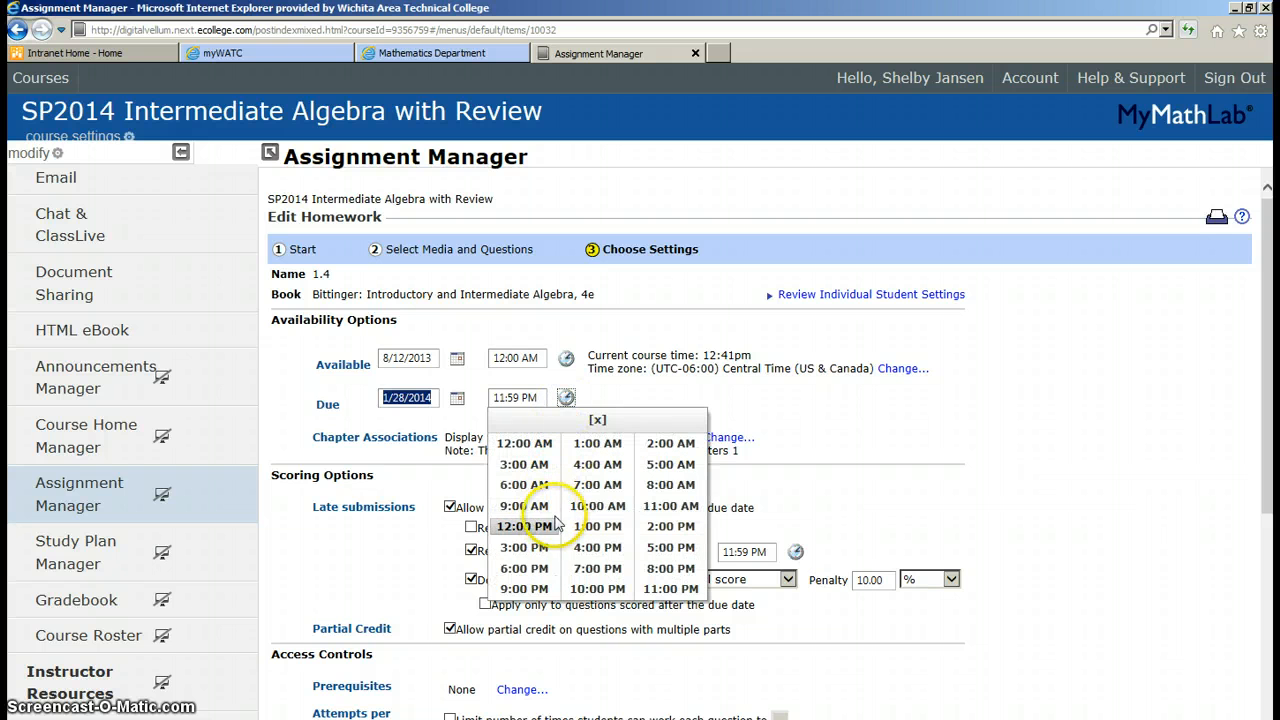
pyautogui.click(598, 506)
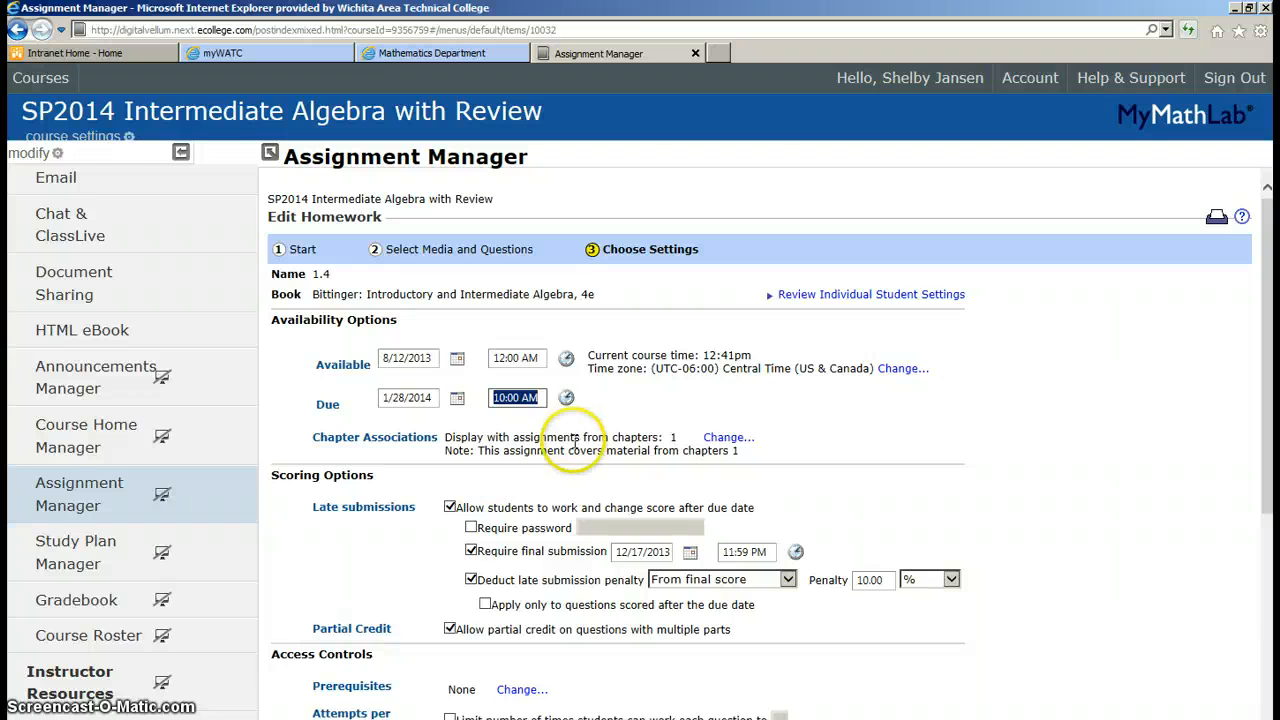
pyautogui.scroll(-2, 415, 558)
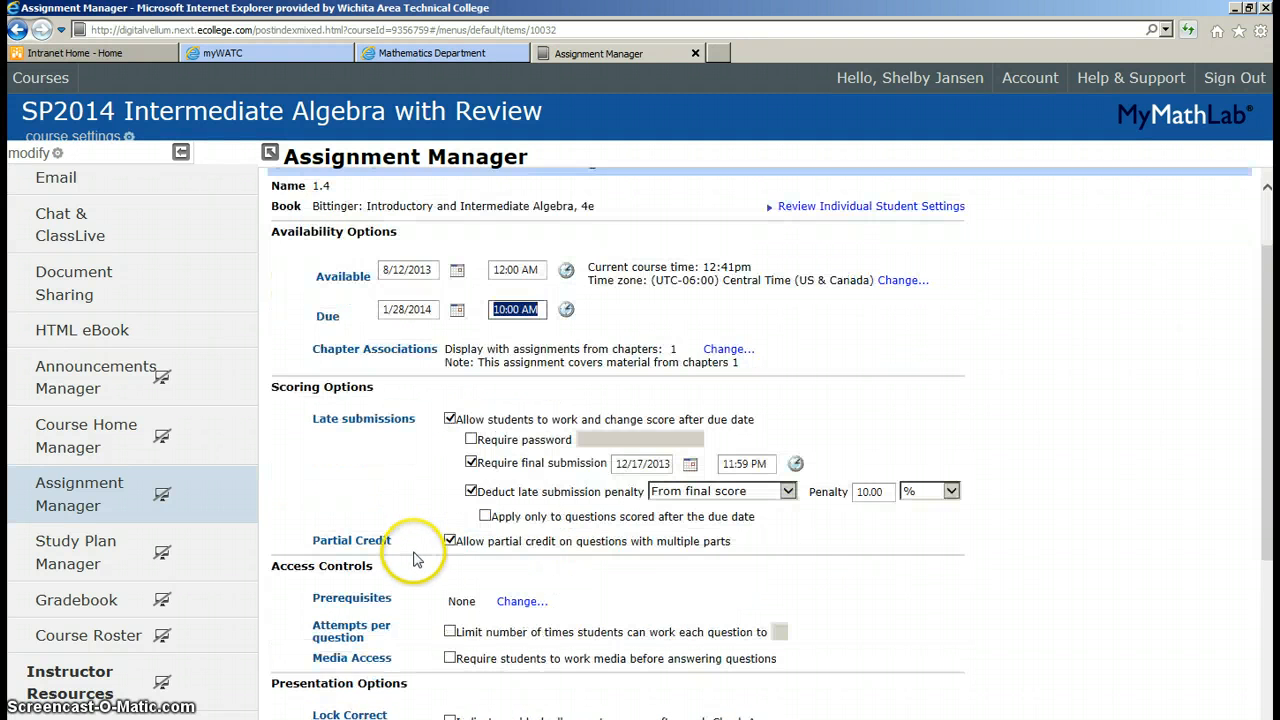
# Set the required final submission date to May 30, 2014, keeping the penalty 'From final score'
pyautogui.click(451, 425)
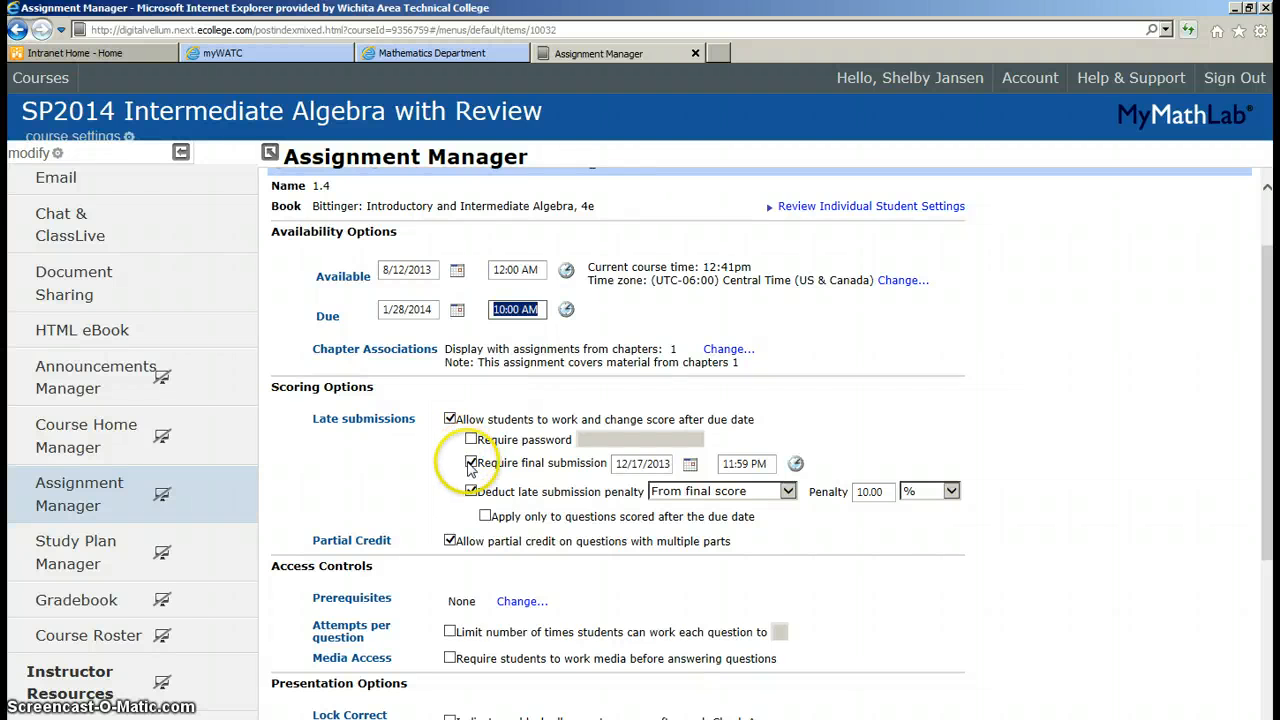
pyautogui.click(690, 464)
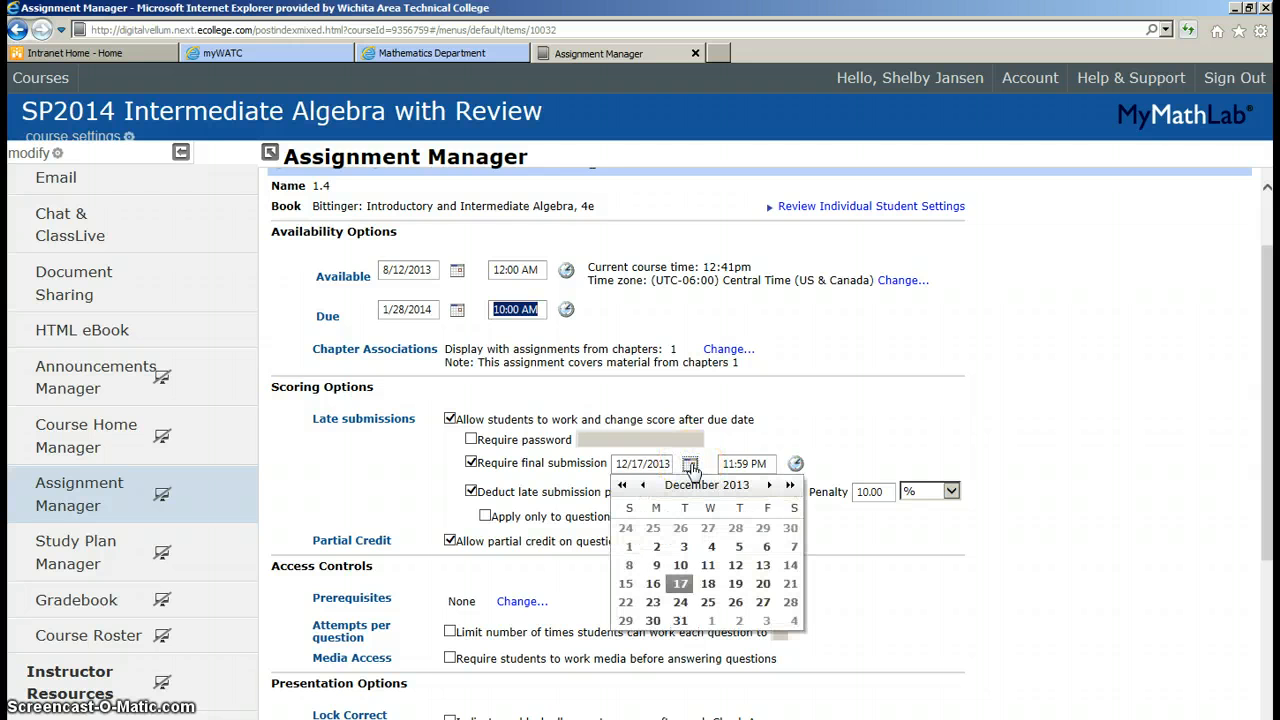
pyautogui.click(769, 486)
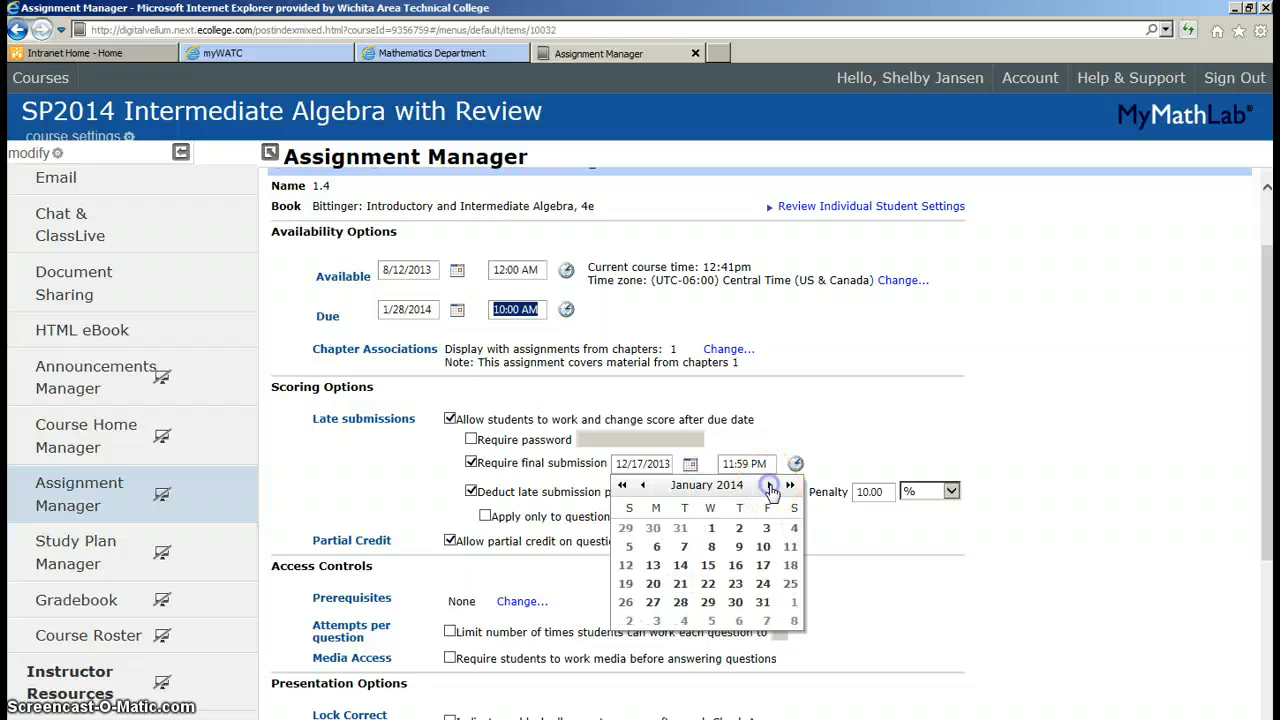
pyautogui.click(770, 486)
pyautogui.click(770, 486)
pyautogui.click(770, 486)
pyautogui.click(770, 486)
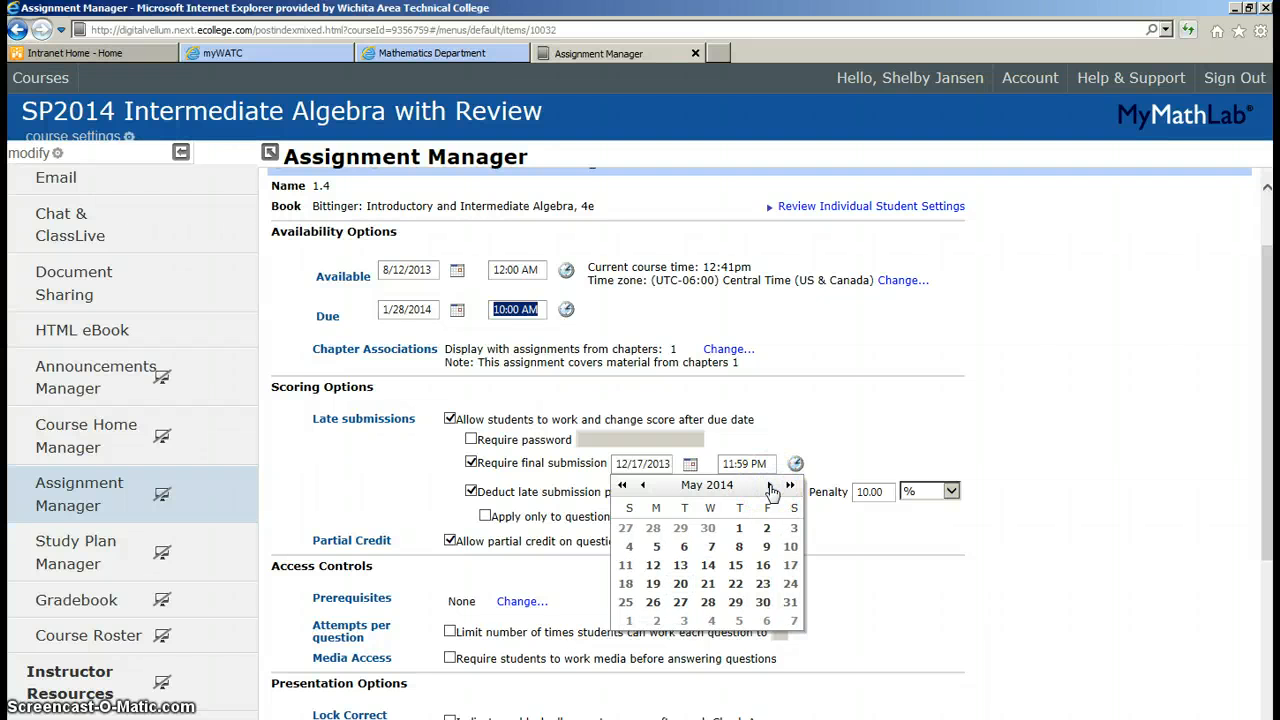
pyautogui.click(762, 602)
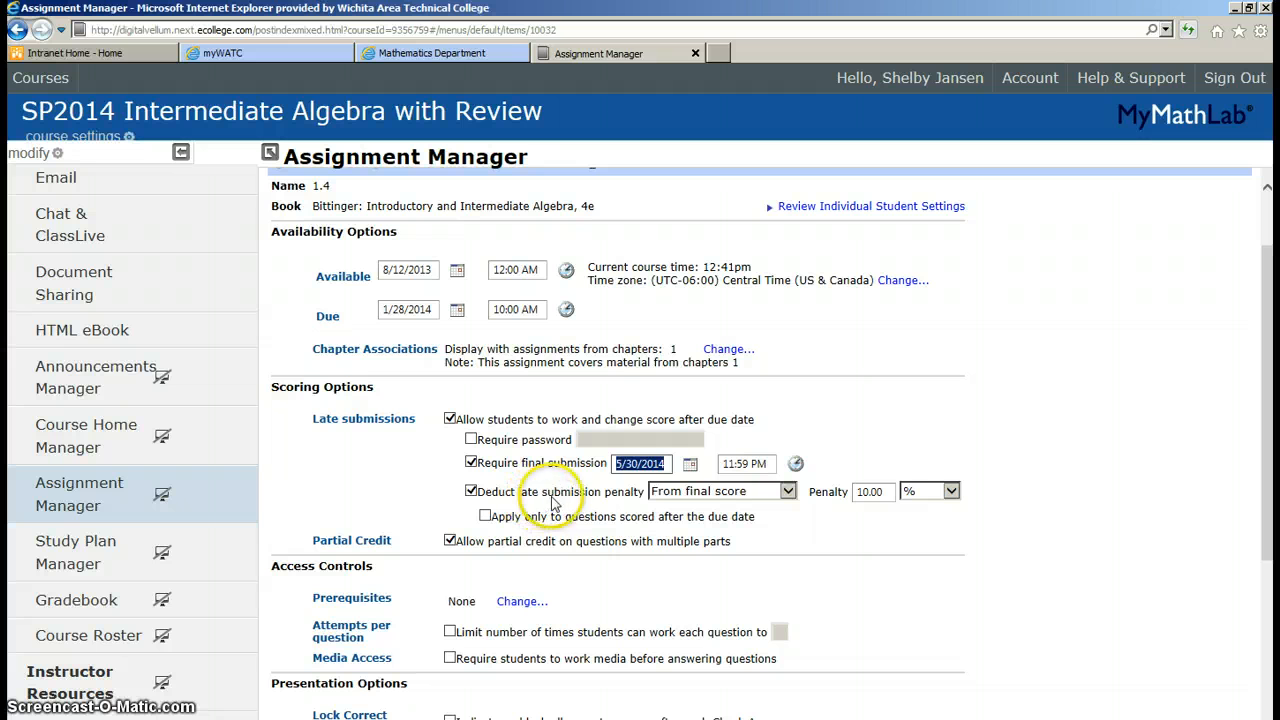
pyautogui.click(790, 493)
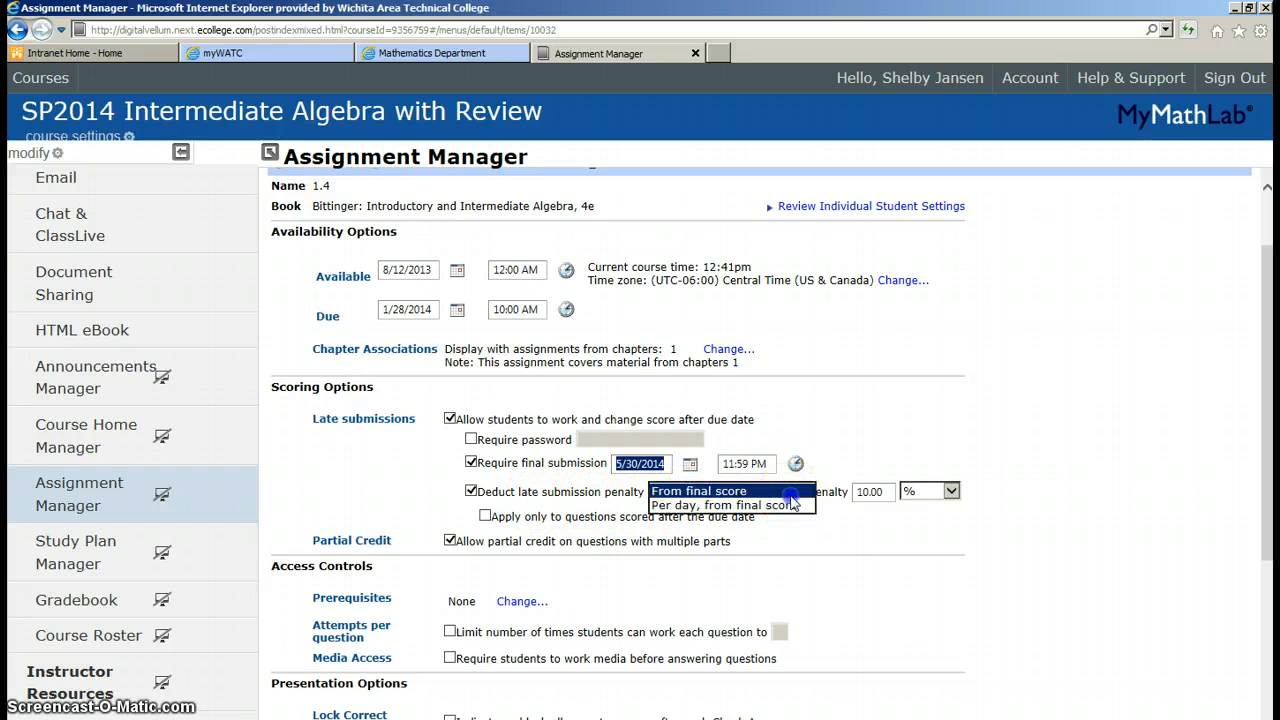
pyautogui.click(792, 493)
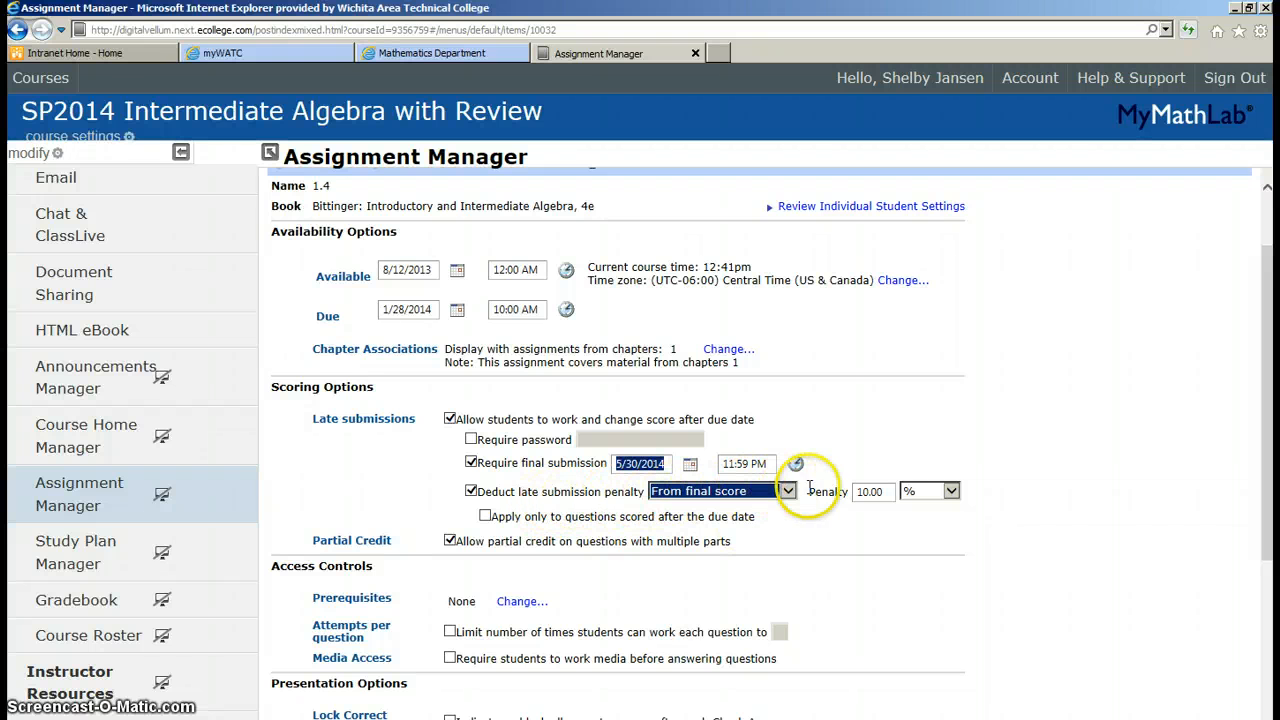
pyautogui.scroll(-3, 851, 591)
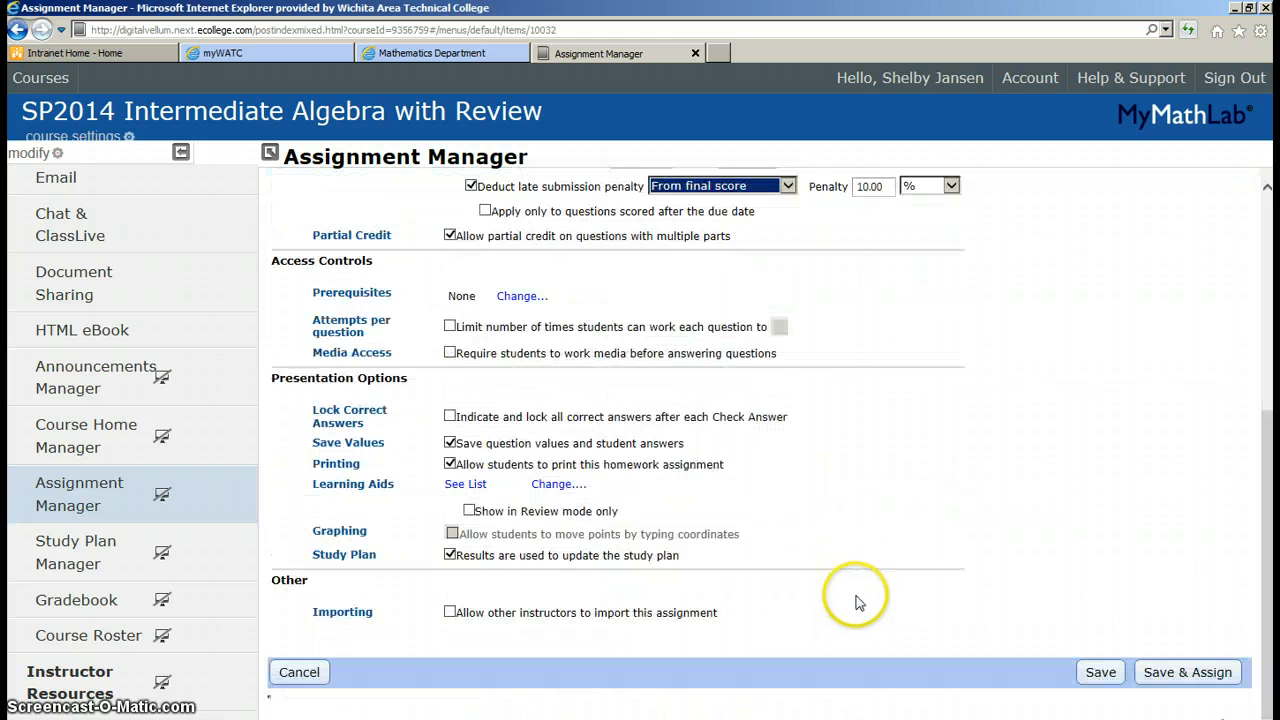
# Save & Assign homework 1.4's settings and acknowledge the success message
pyautogui.click(1172, 675)
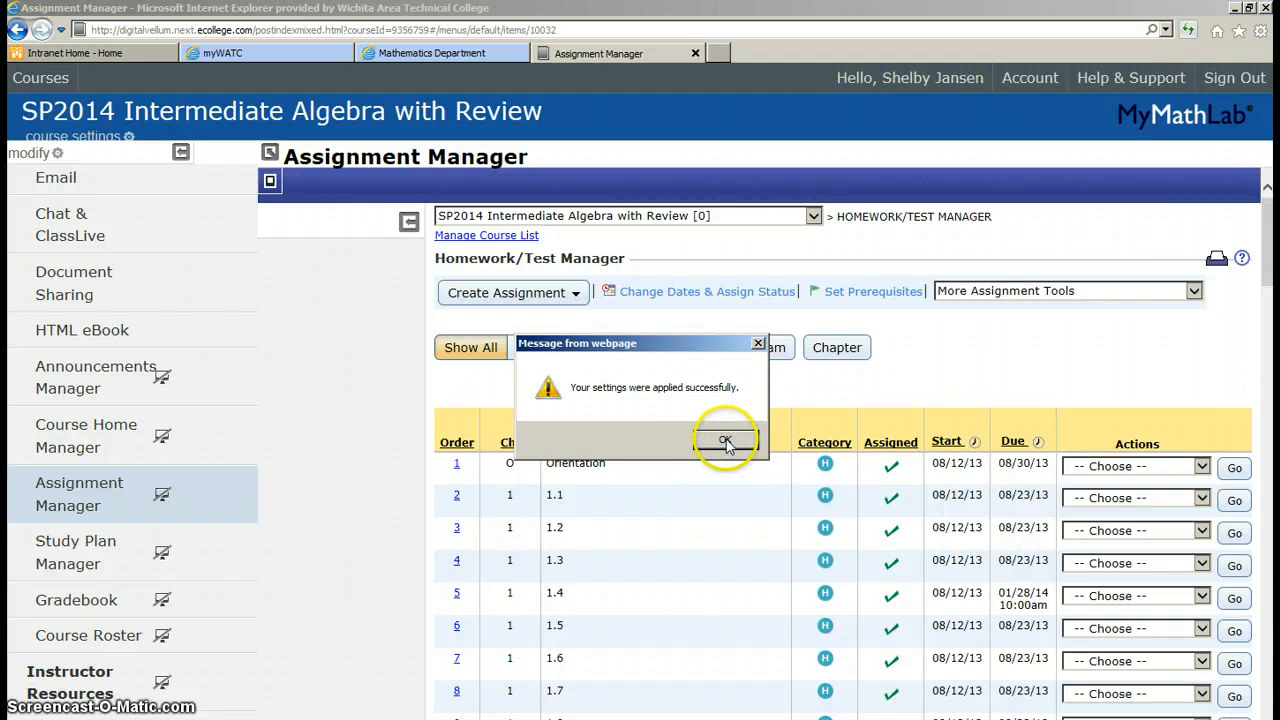
pyautogui.click(726, 440)
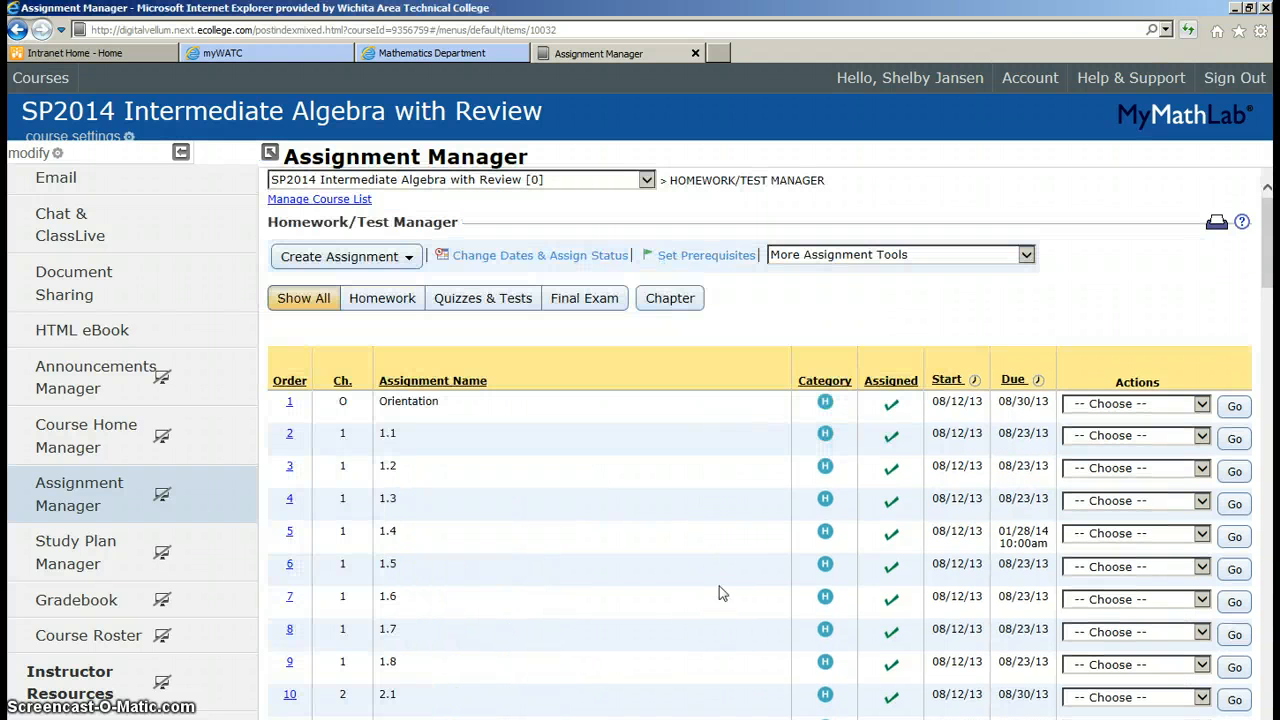
pyautogui.click(720, 588)
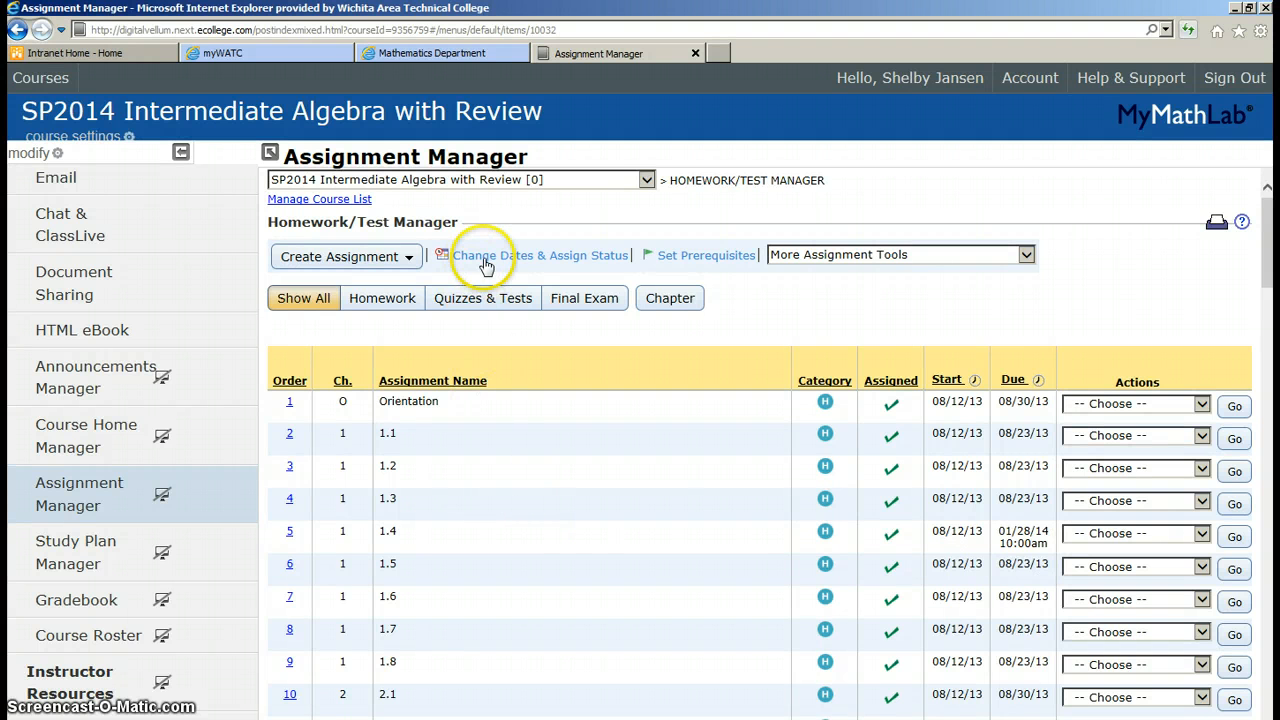
# Open Change Dates & Assign Status, select all assignments, and tick 'Allow students to work…'
pyautogui.click(487, 262)
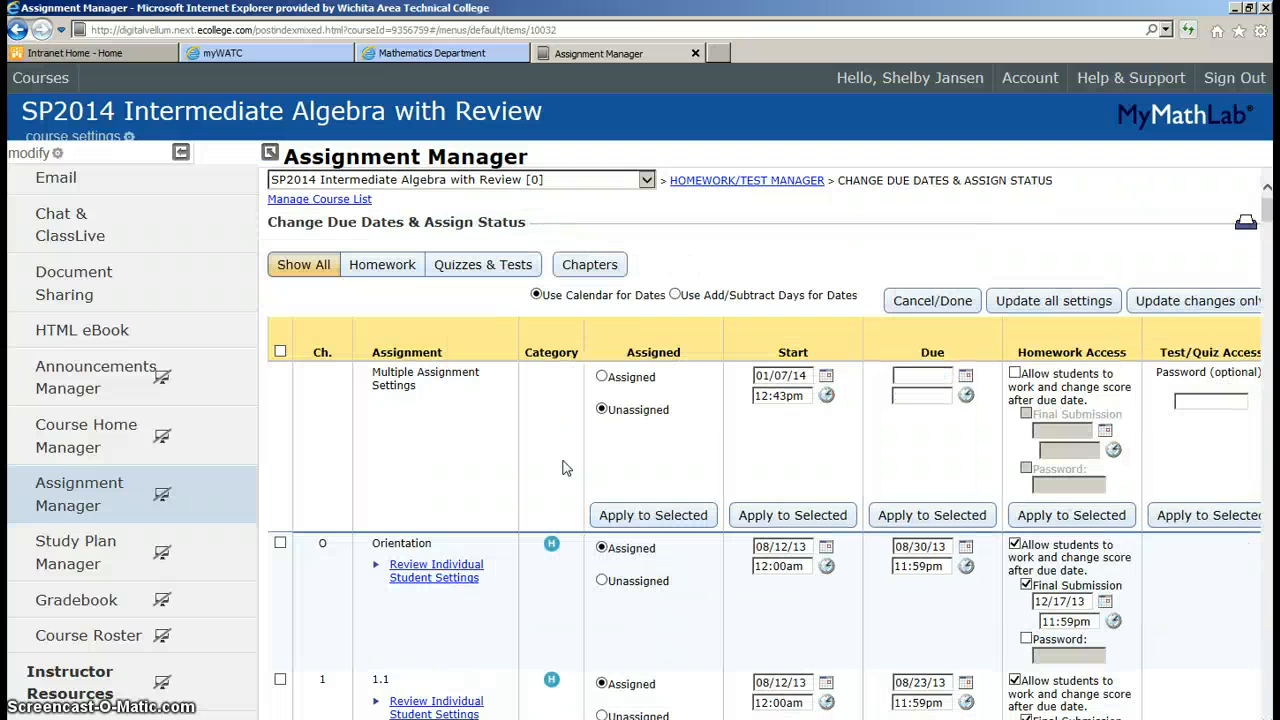
pyautogui.click(543, 458)
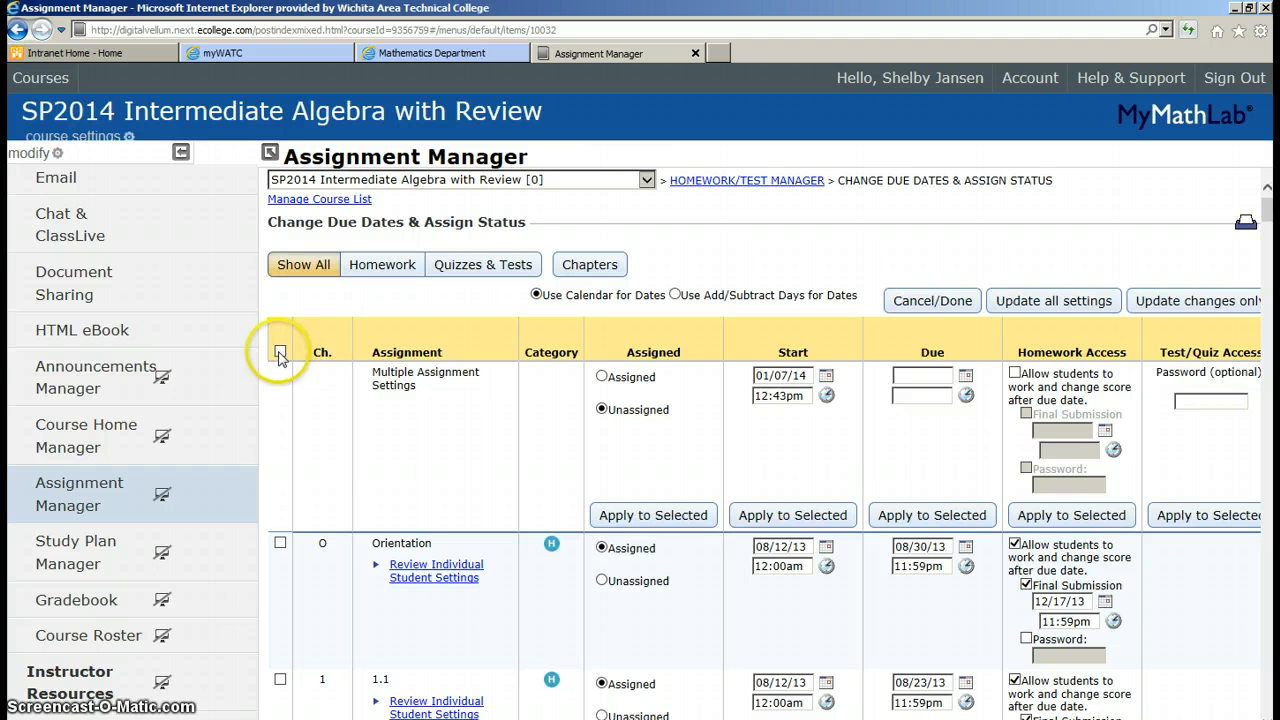
pyautogui.scroll(-15, 388, 462)
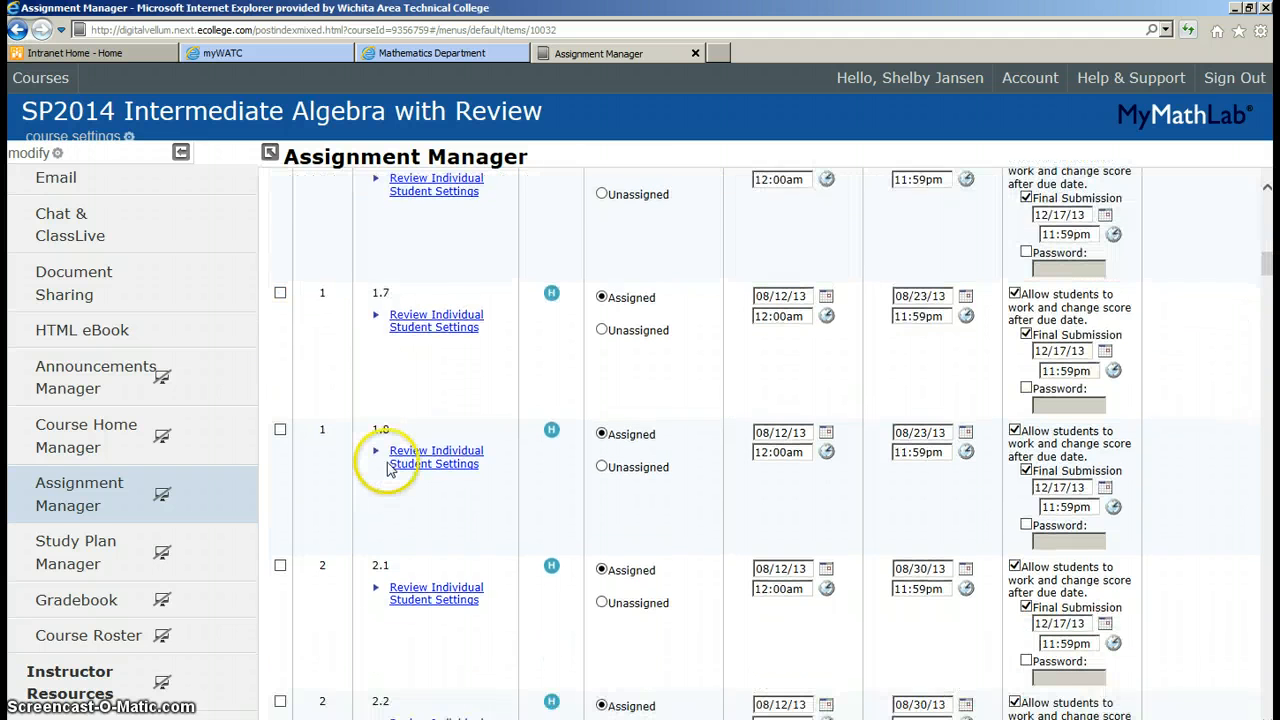
pyautogui.scroll(17, 392, 468)
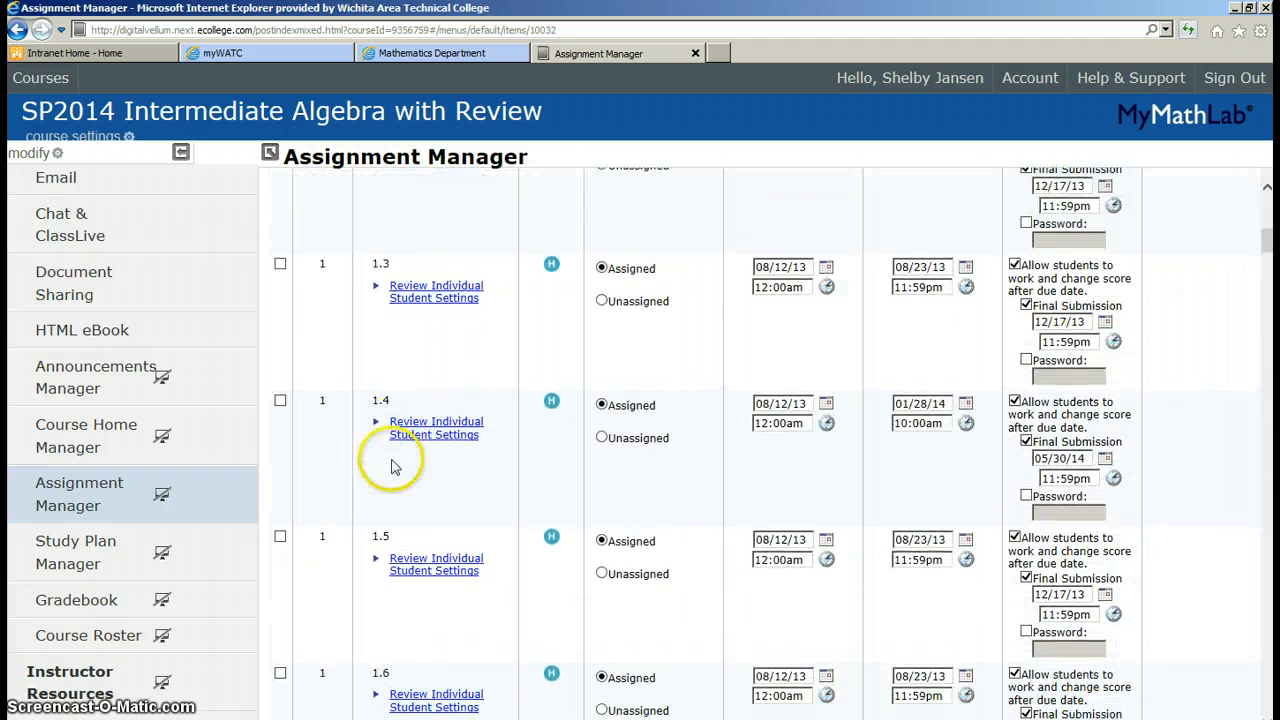
pyautogui.scroll(3, 395, 468)
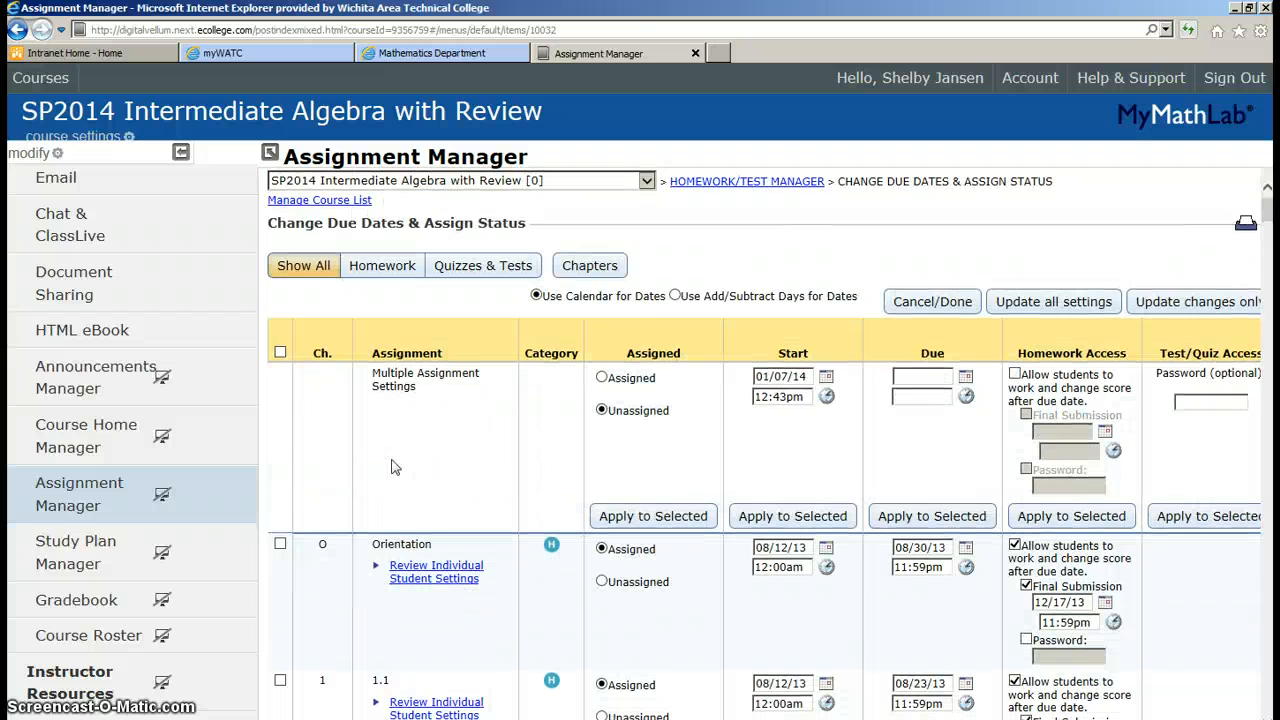
pyautogui.click(280, 352)
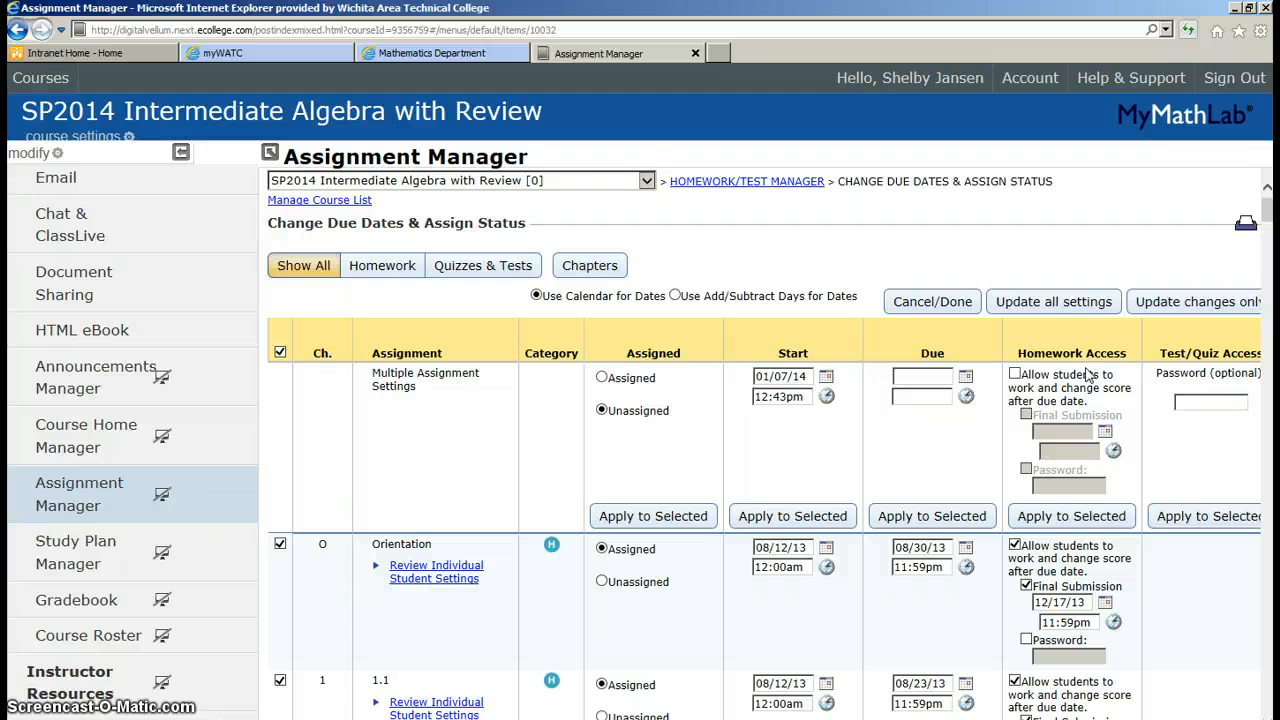
pyautogui.click(1014, 376)
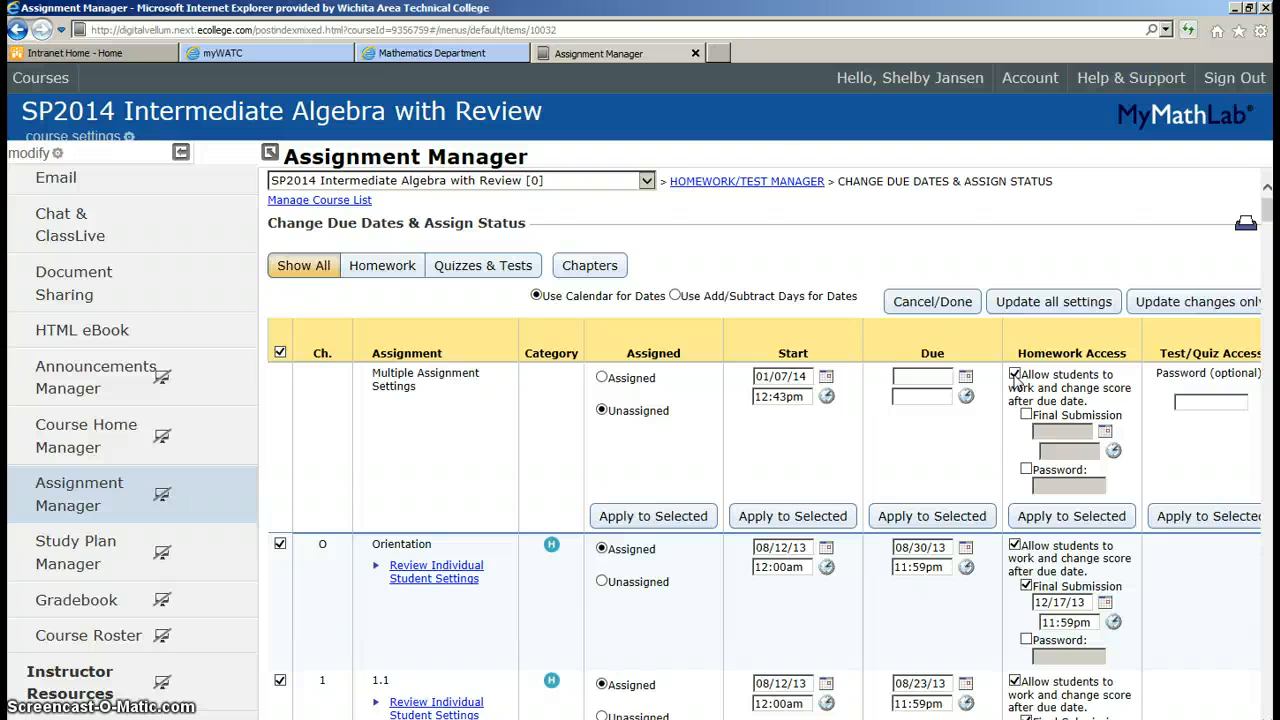
# Set Final Submission to 5/30/14 and apply it to the selected assignments
pyautogui.click(1026, 415)
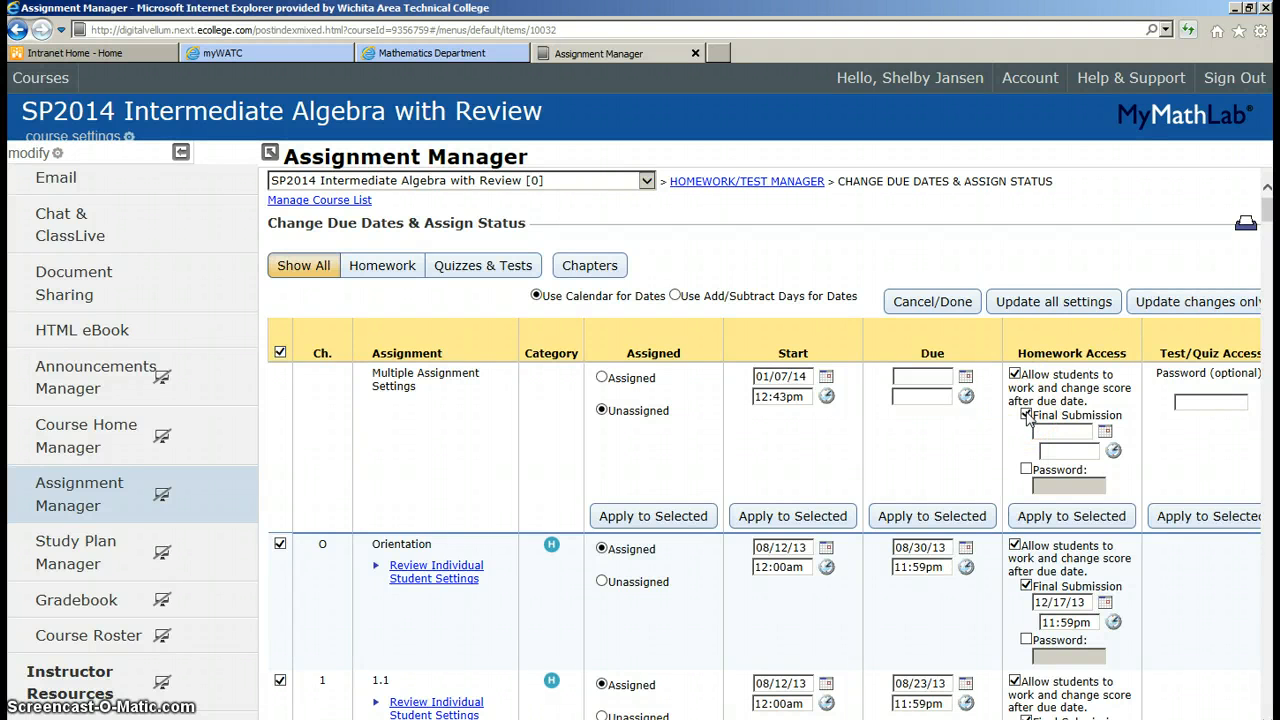
pyautogui.click(1043, 430)
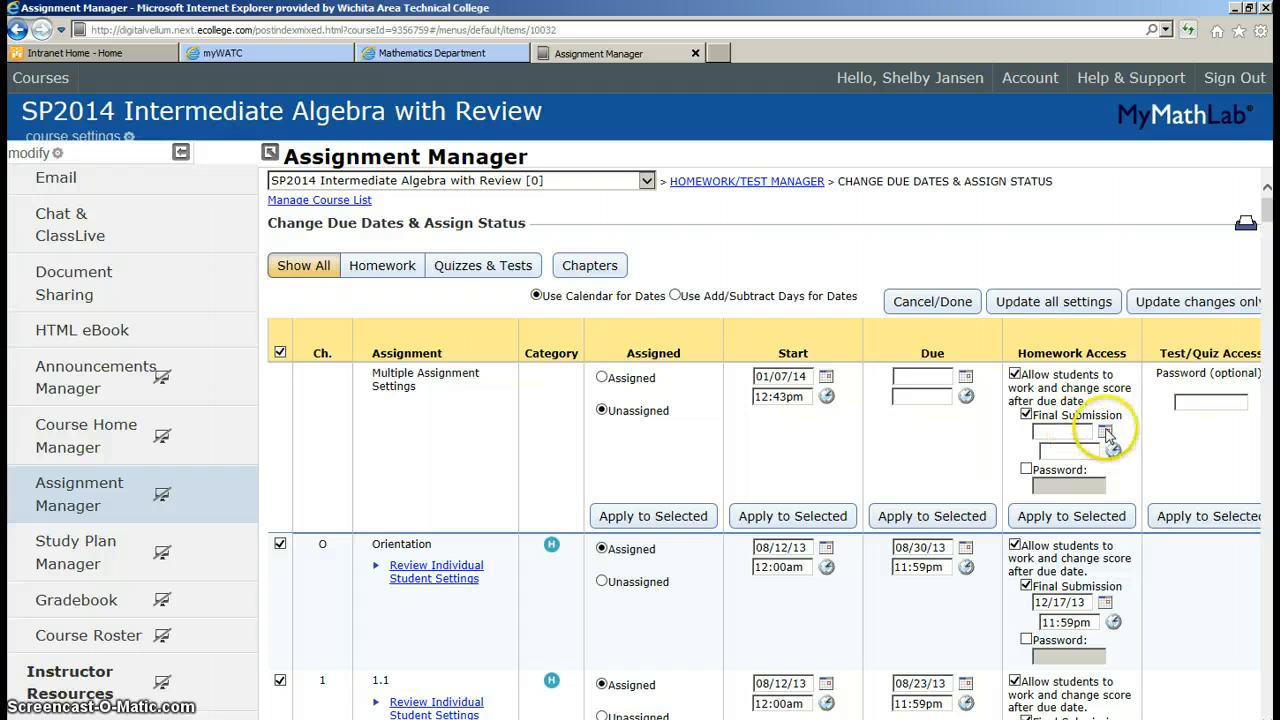
pyautogui.click(1104, 431)
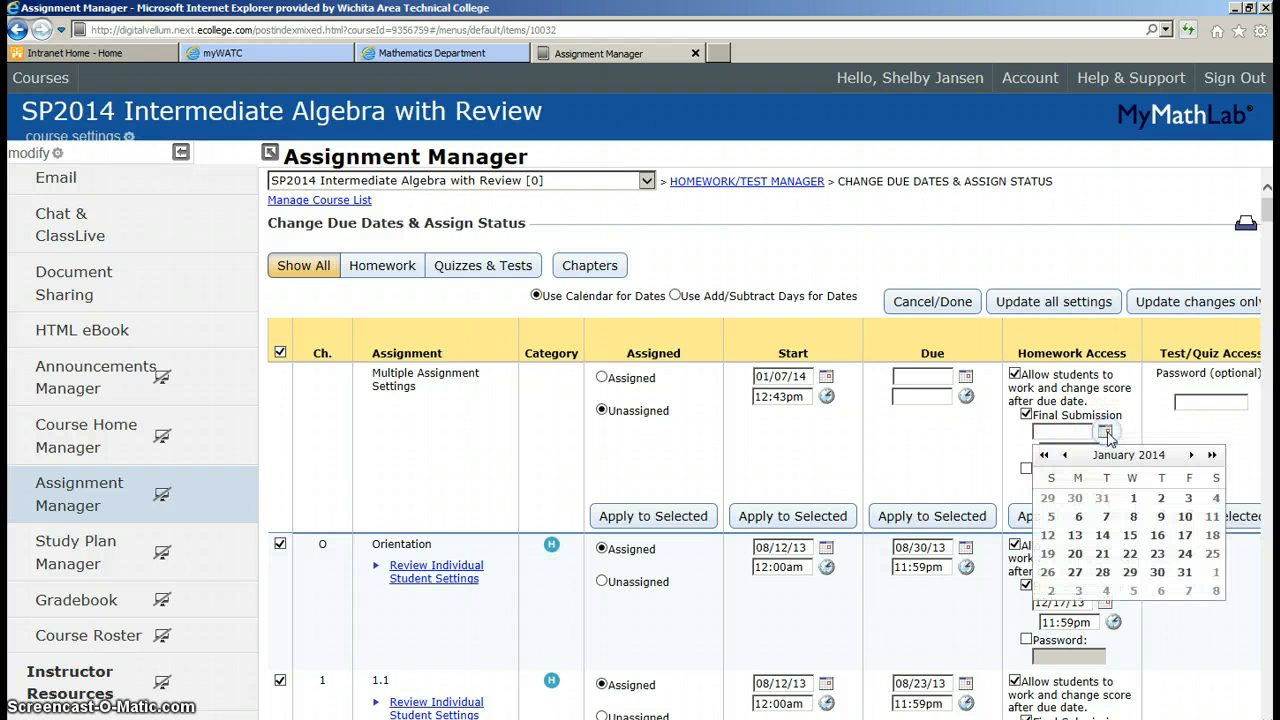
pyautogui.click(1188, 455)
pyautogui.click(1190, 456)
pyautogui.click(1190, 456)
pyautogui.click(1193, 456)
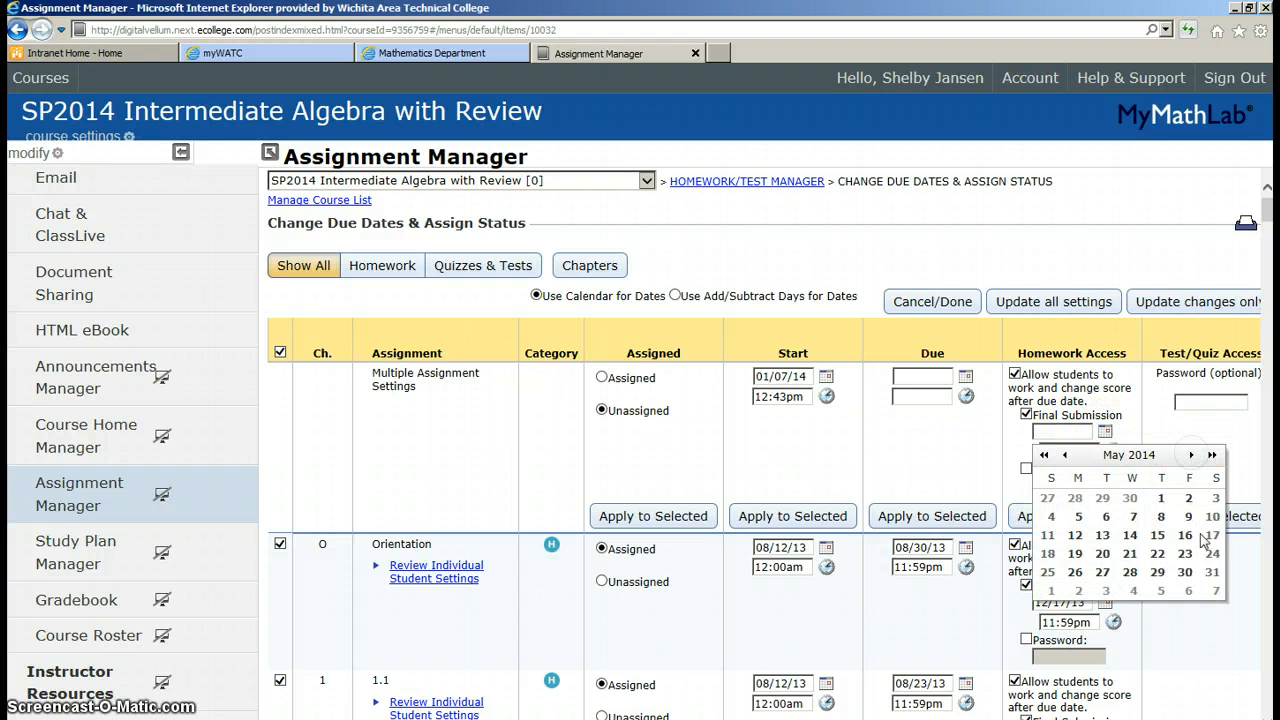
pyautogui.click(1188, 571)
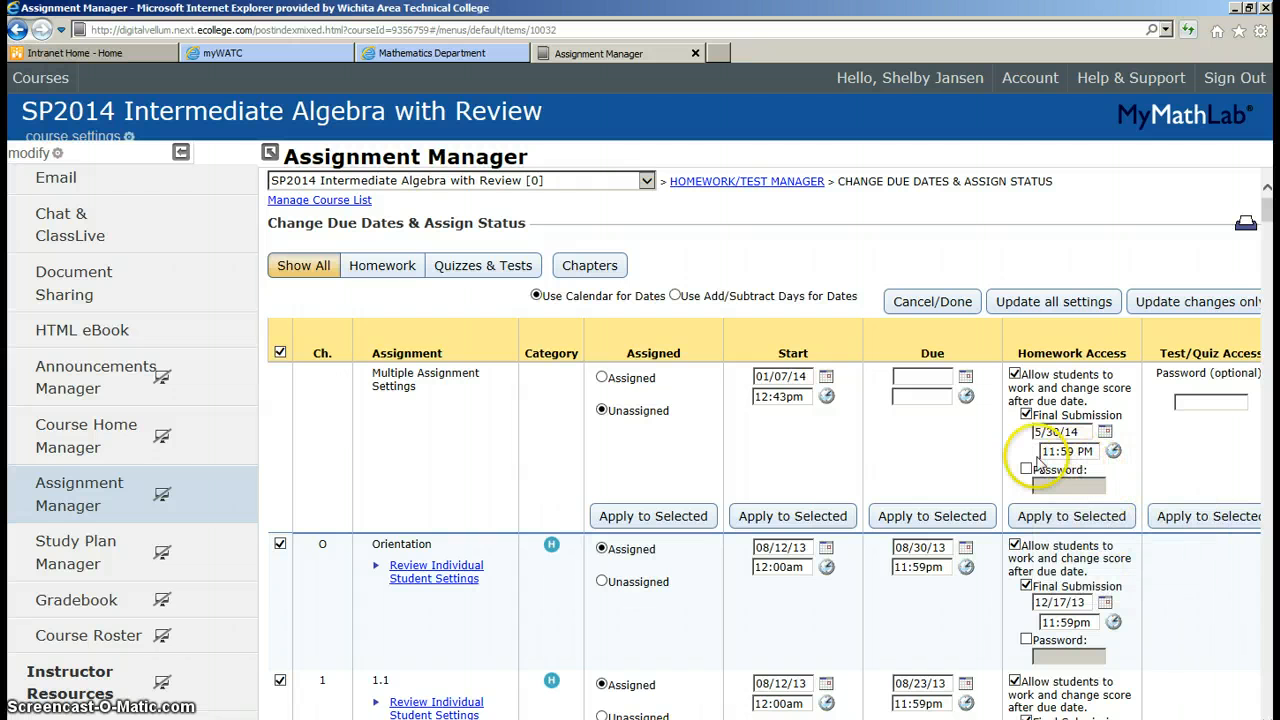
pyautogui.click(1081, 516)
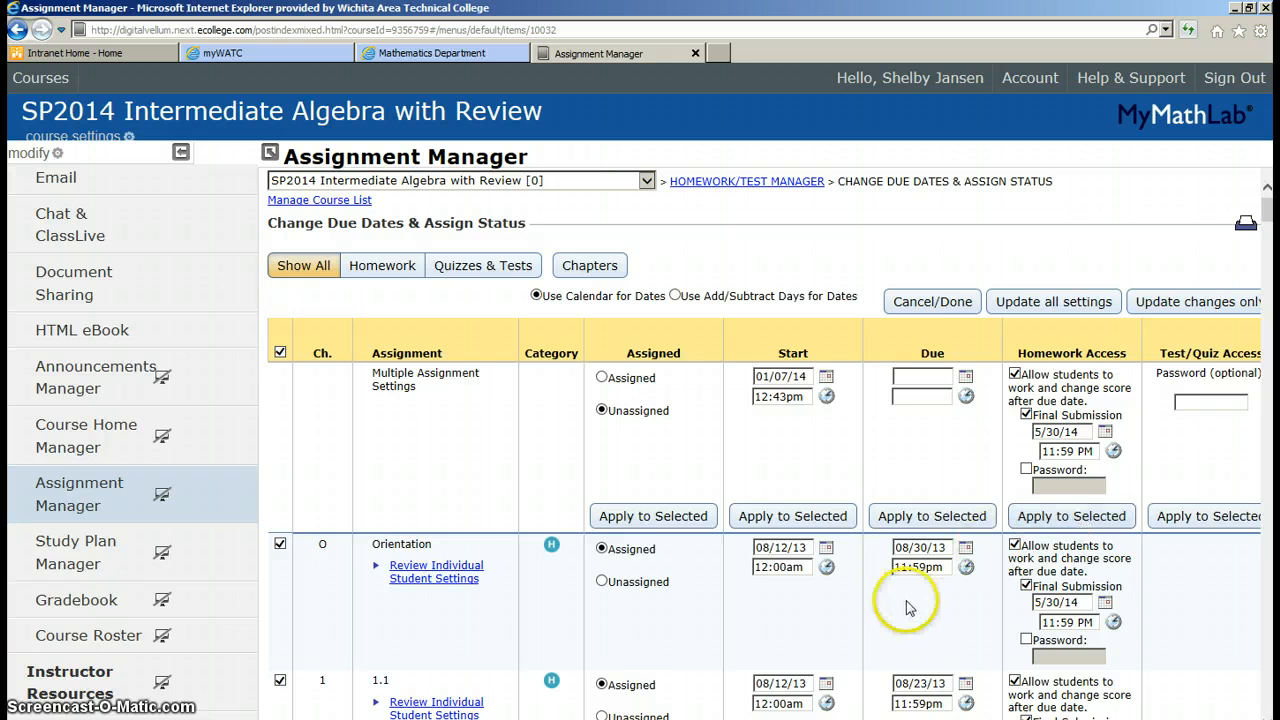
# Save the batch changes with 'Update changes only'
pyautogui.scroll(-6, 908, 600)
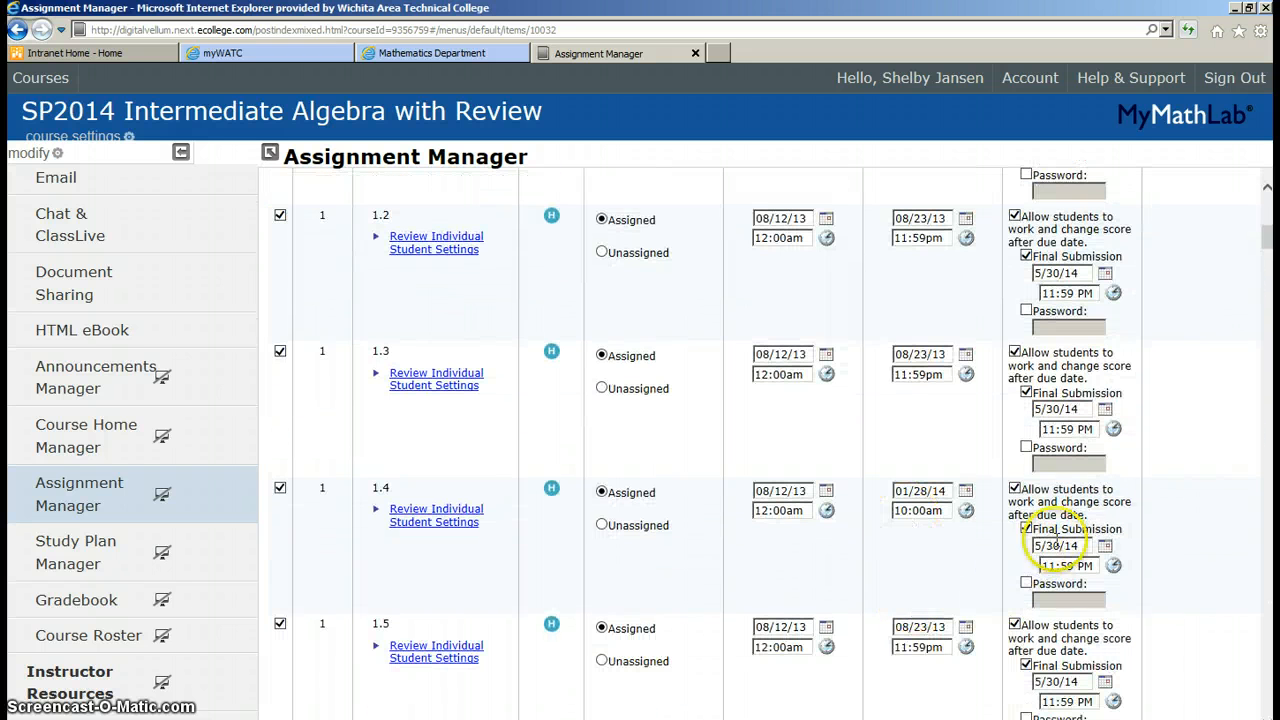
pyautogui.scroll(-12, 945, 645)
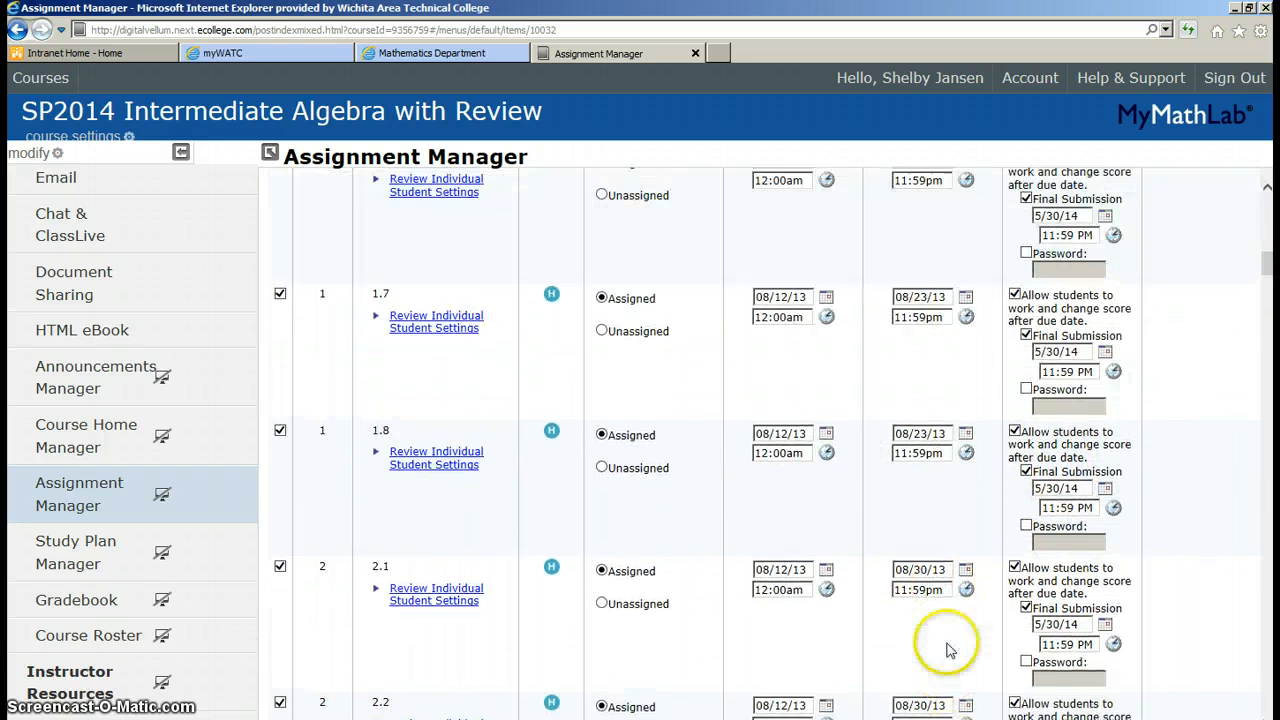
pyautogui.scroll(18, 948, 648)
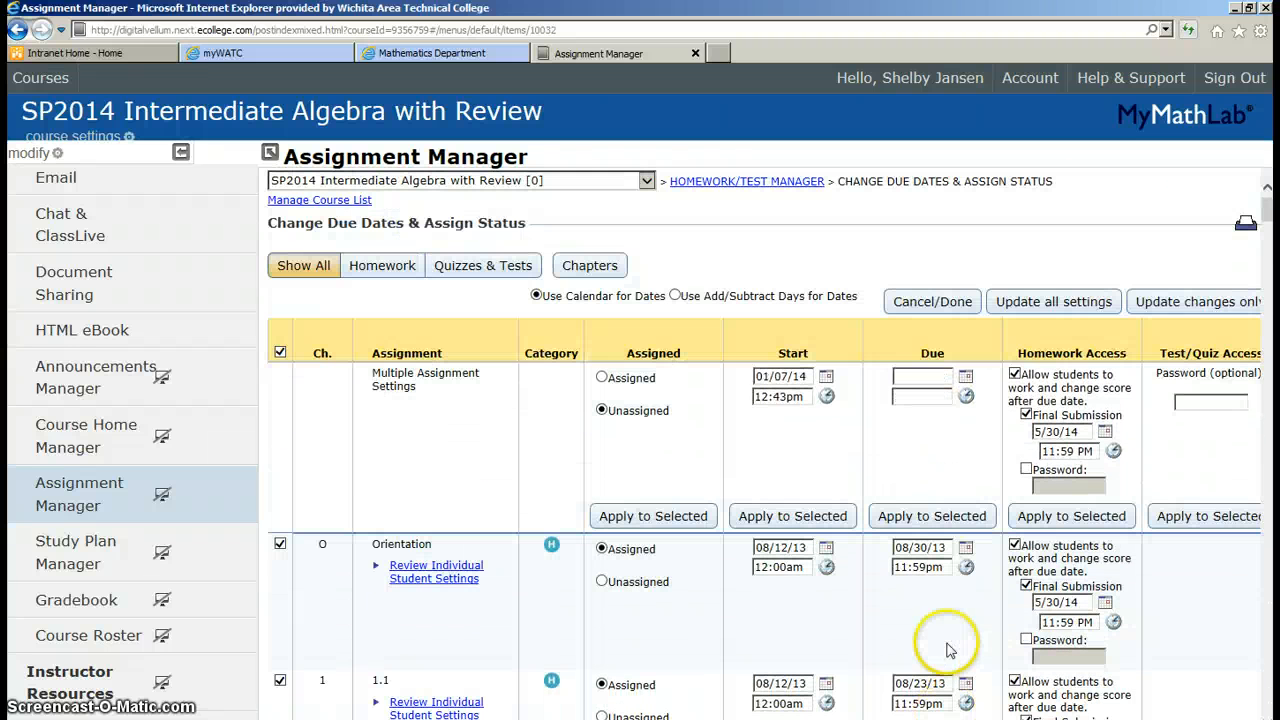
pyautogui.click(1188, 305)
pyautogui.click(1066, 312)
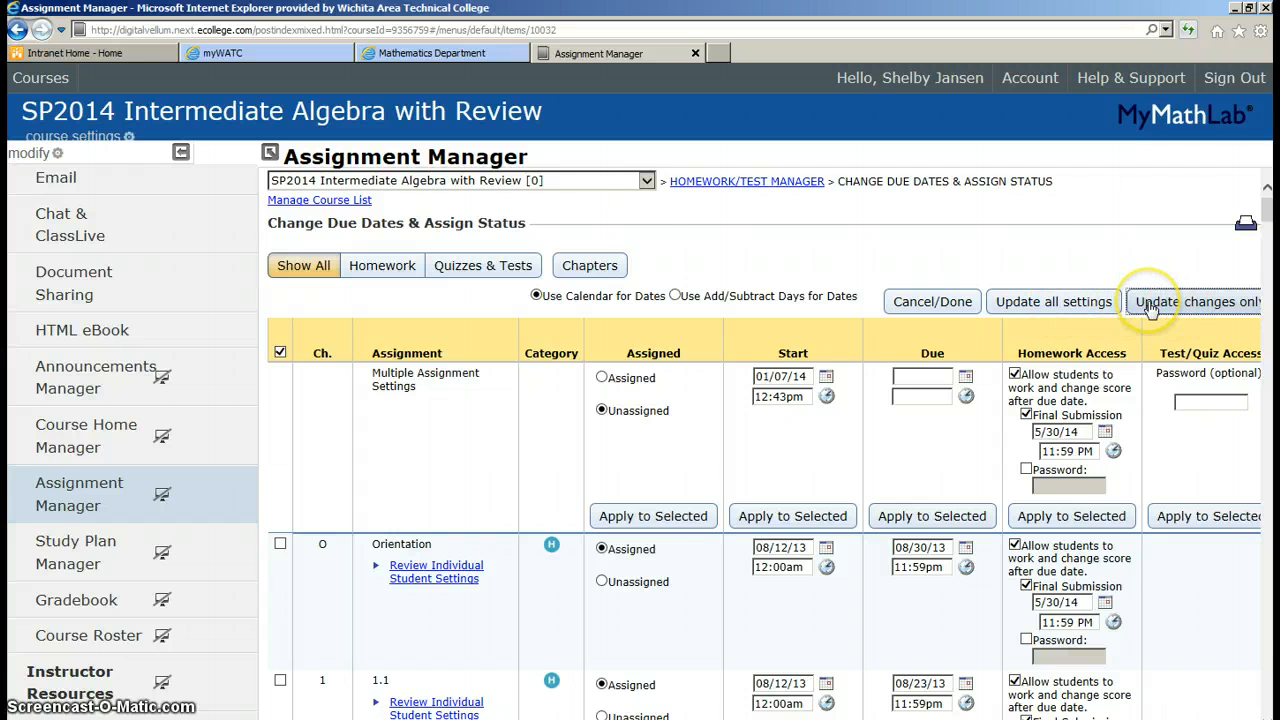
pyautogui.click(1150, 305)
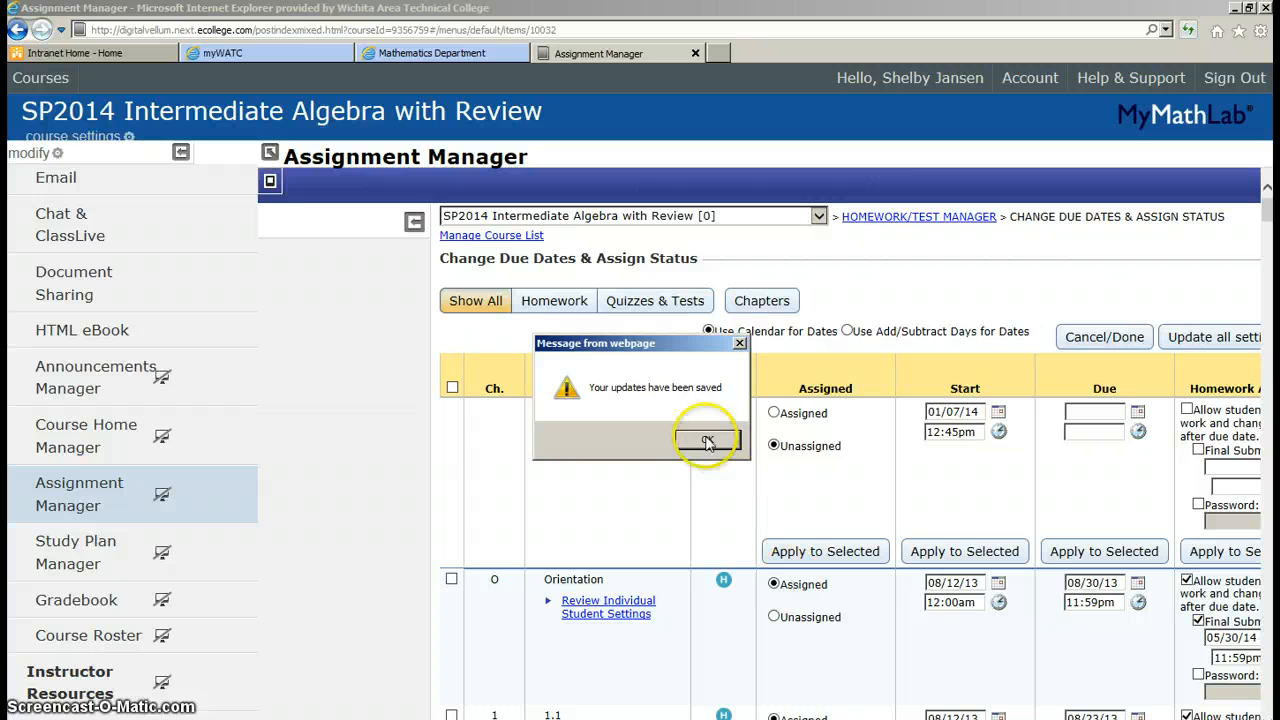
# Dismiss the 'Your updates have been saved' message with OK
pyautogui.click(702, 441)
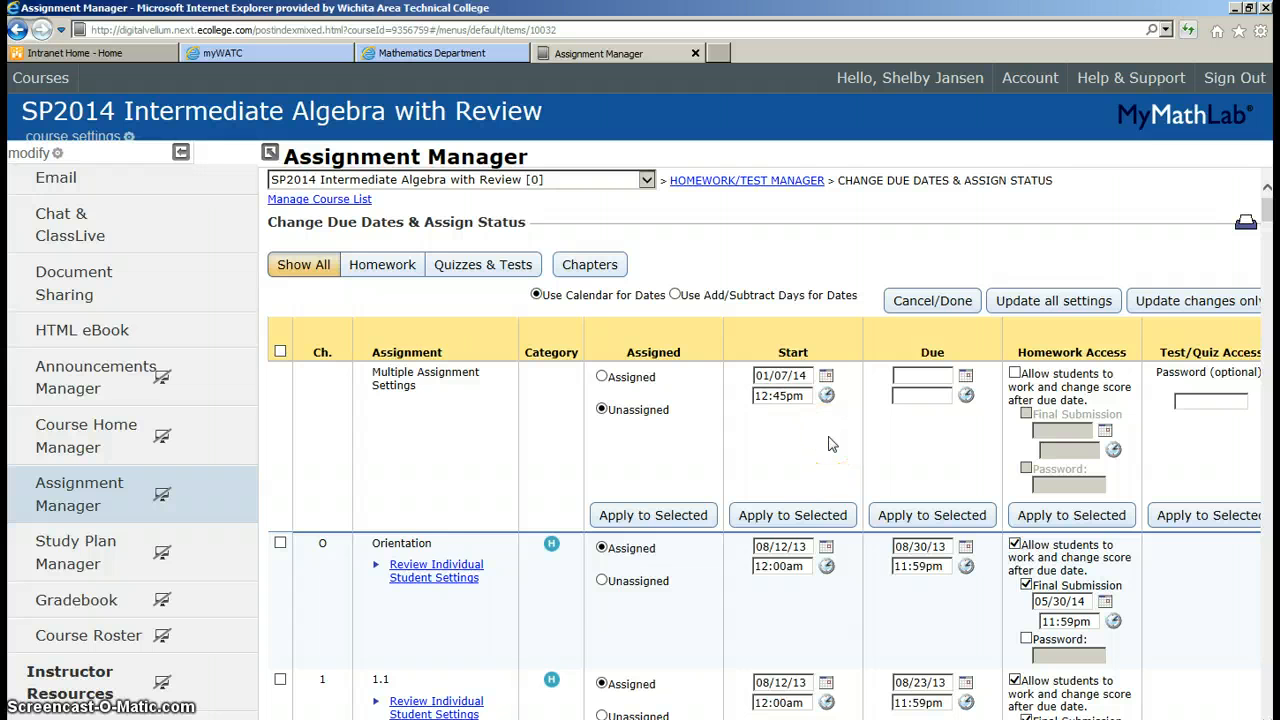
# Select the Orientation, 1.1, 1.2 and 1.3 assignments
pyautogui.scroll(-5, 610, 590)
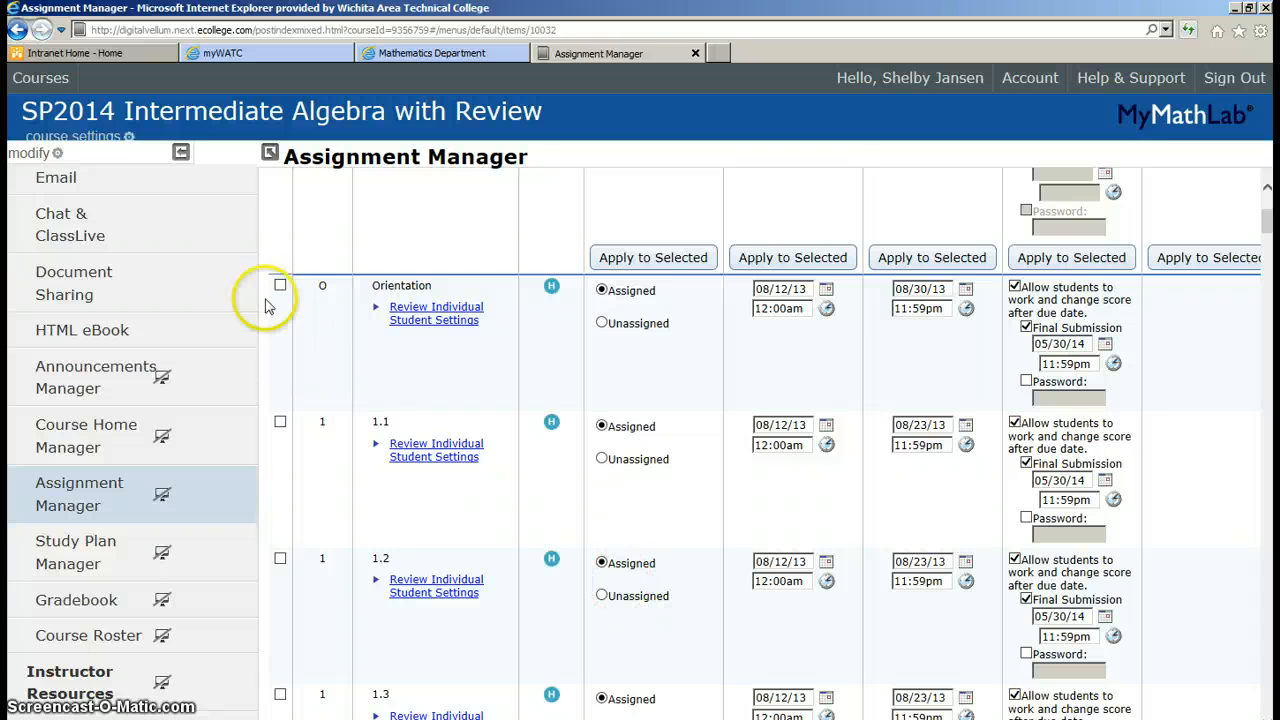
pyautogui.click(280, 285)
pyautogui.click(280, 421)
pyautogui.click(279, 558)
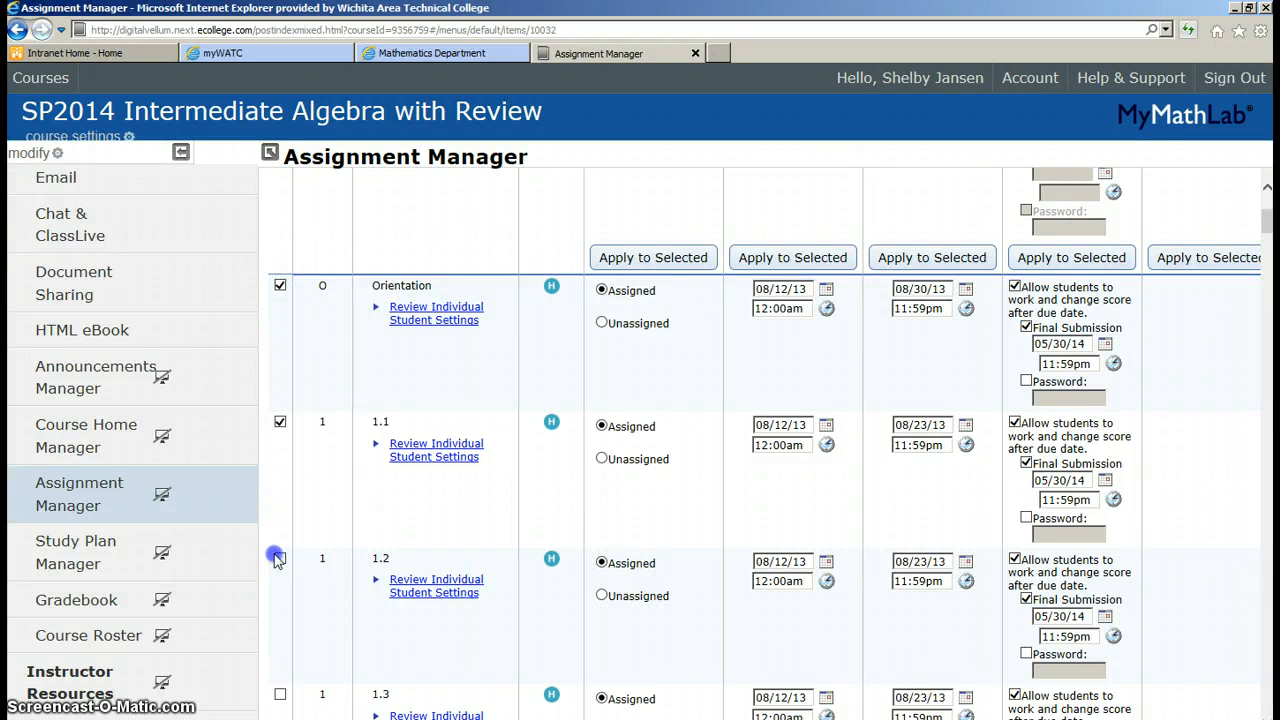
pyautogui.click(280, 694)
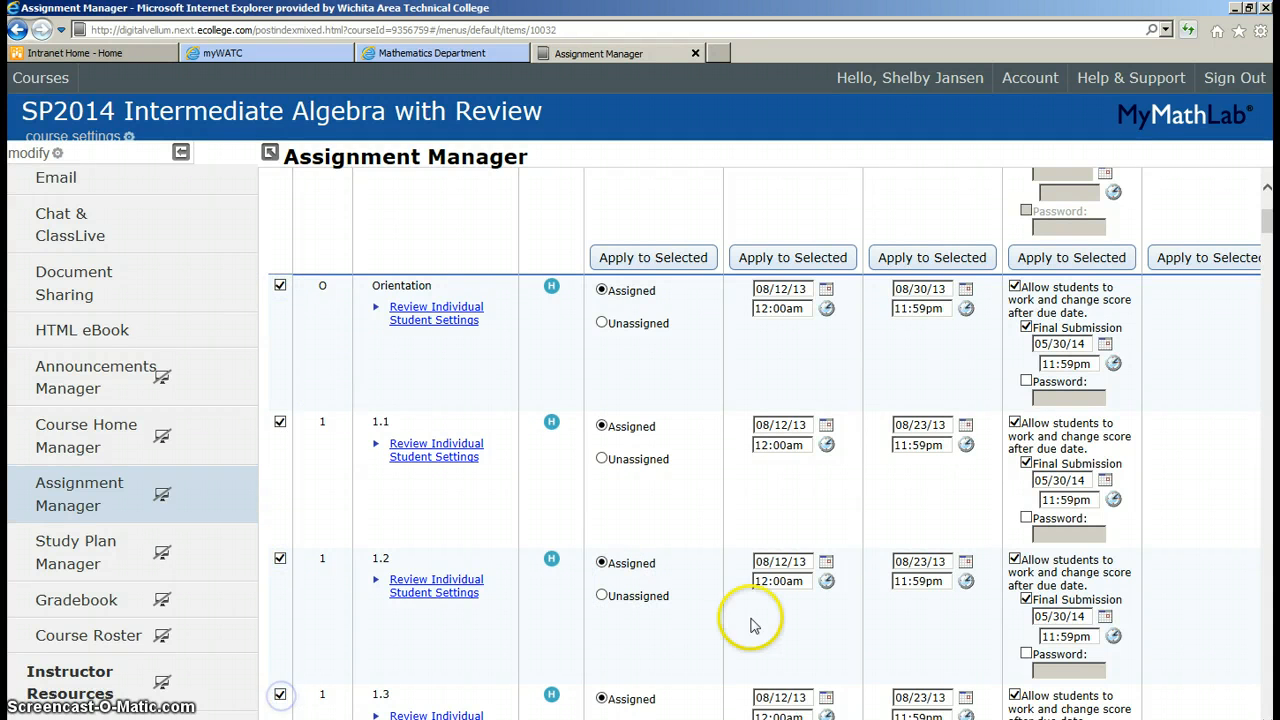
# Apply a due date of 1/28/14 at 10:00 AM to the selected assignments
pyautogui.scroll(5, 906, 634)
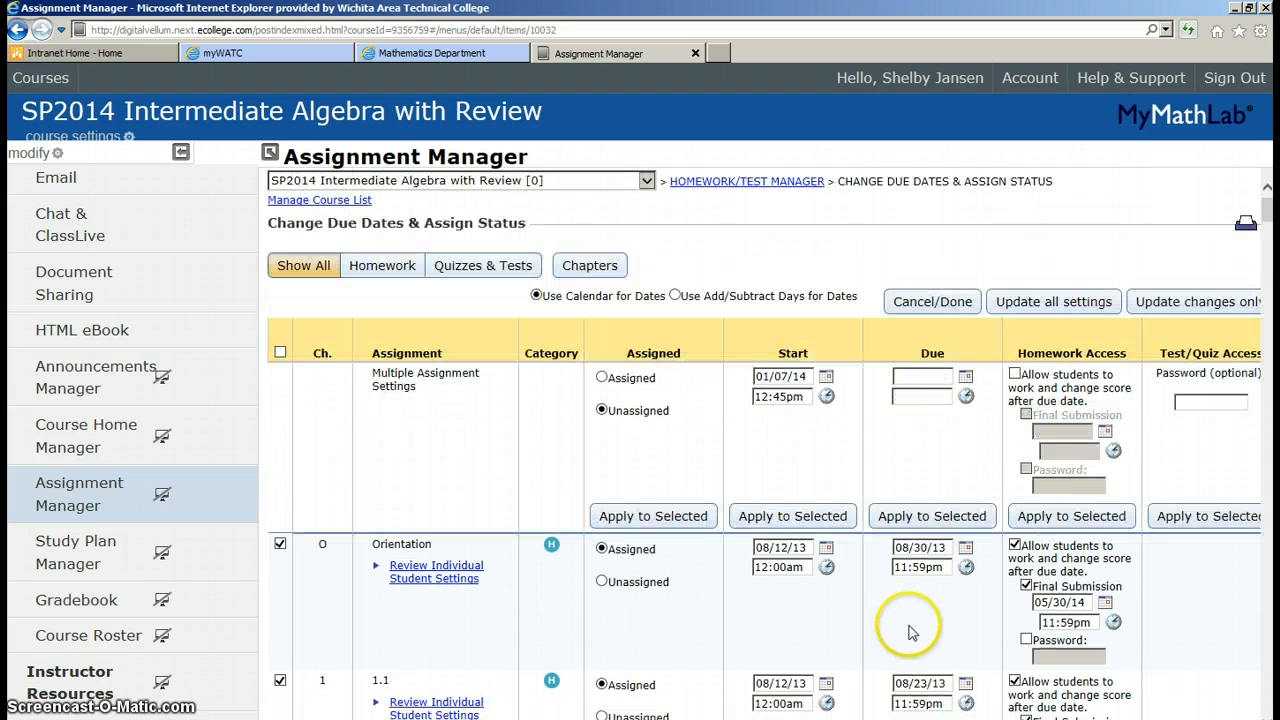
pyautogui.click(966, 380)
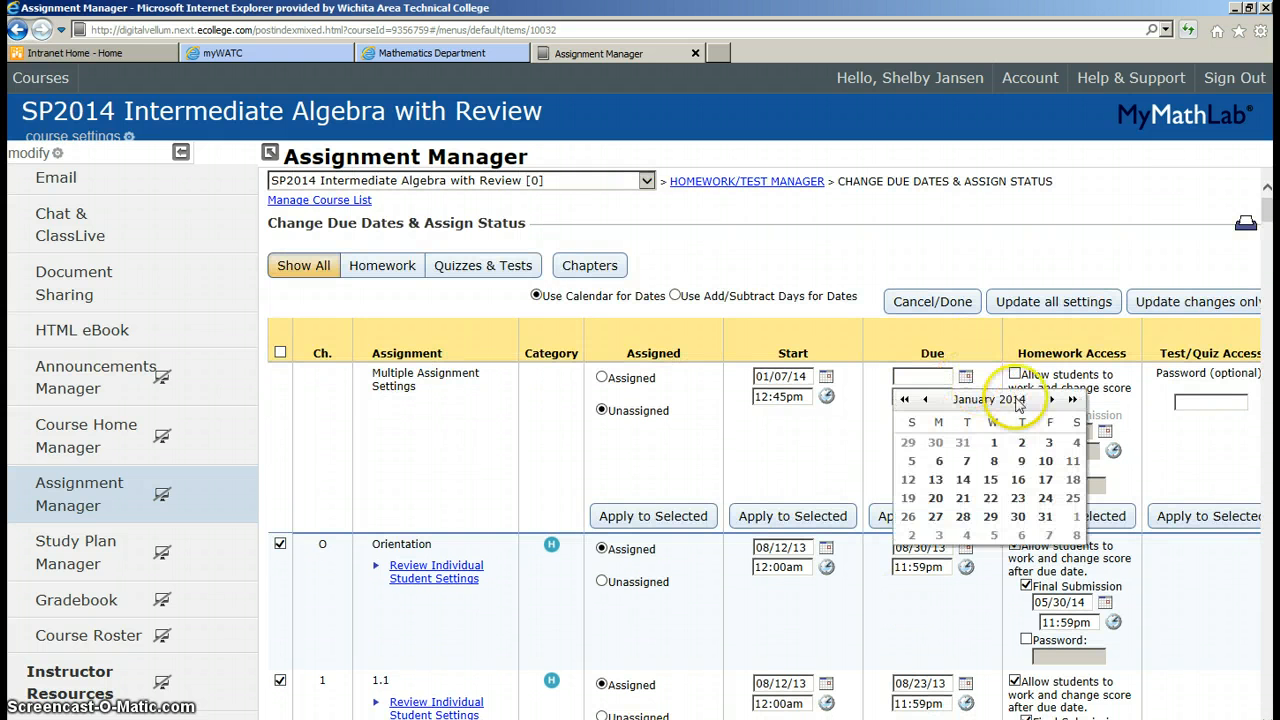
pyautogui.click(964, 518)
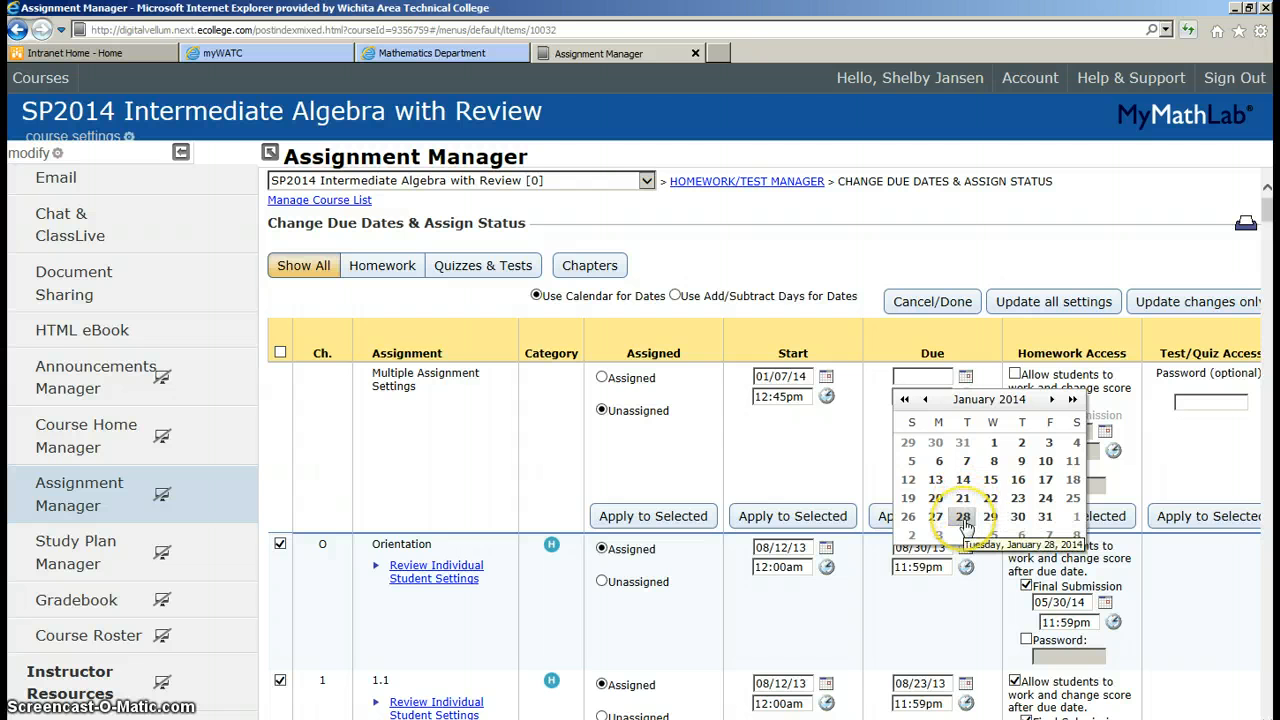
pyautogui.click(966, 397)
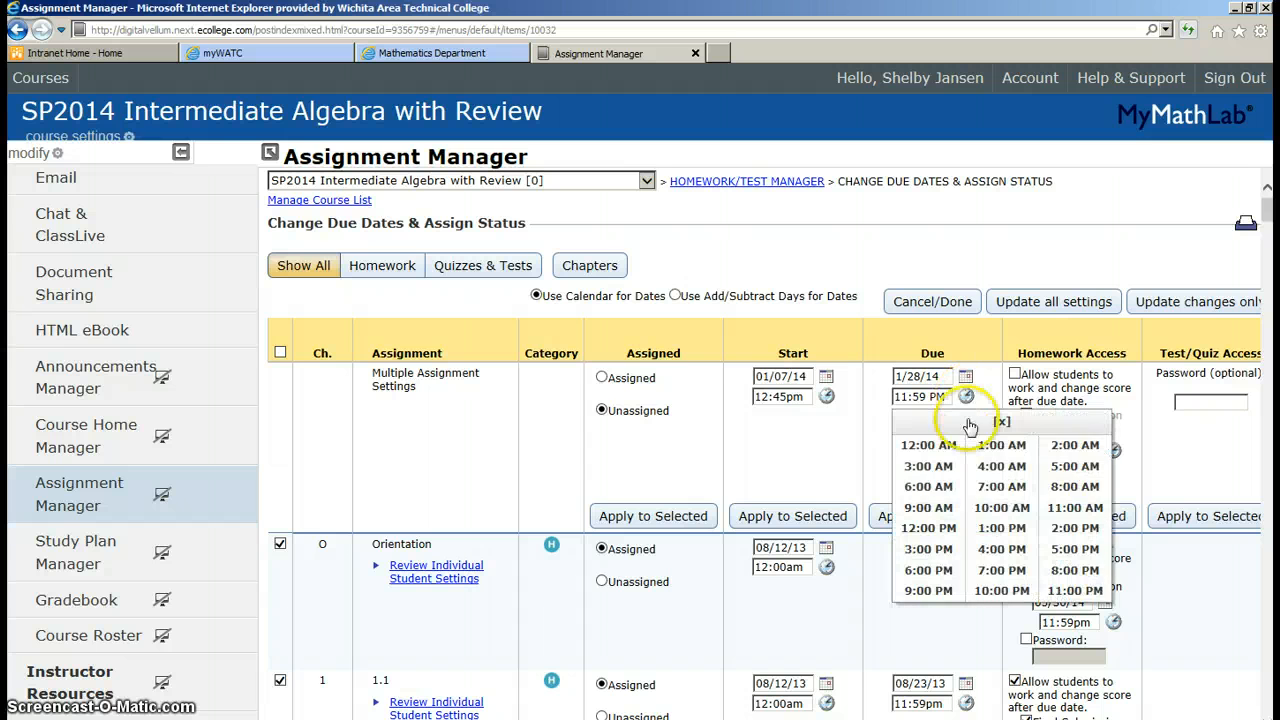
pyautogui.click(1002, 507)
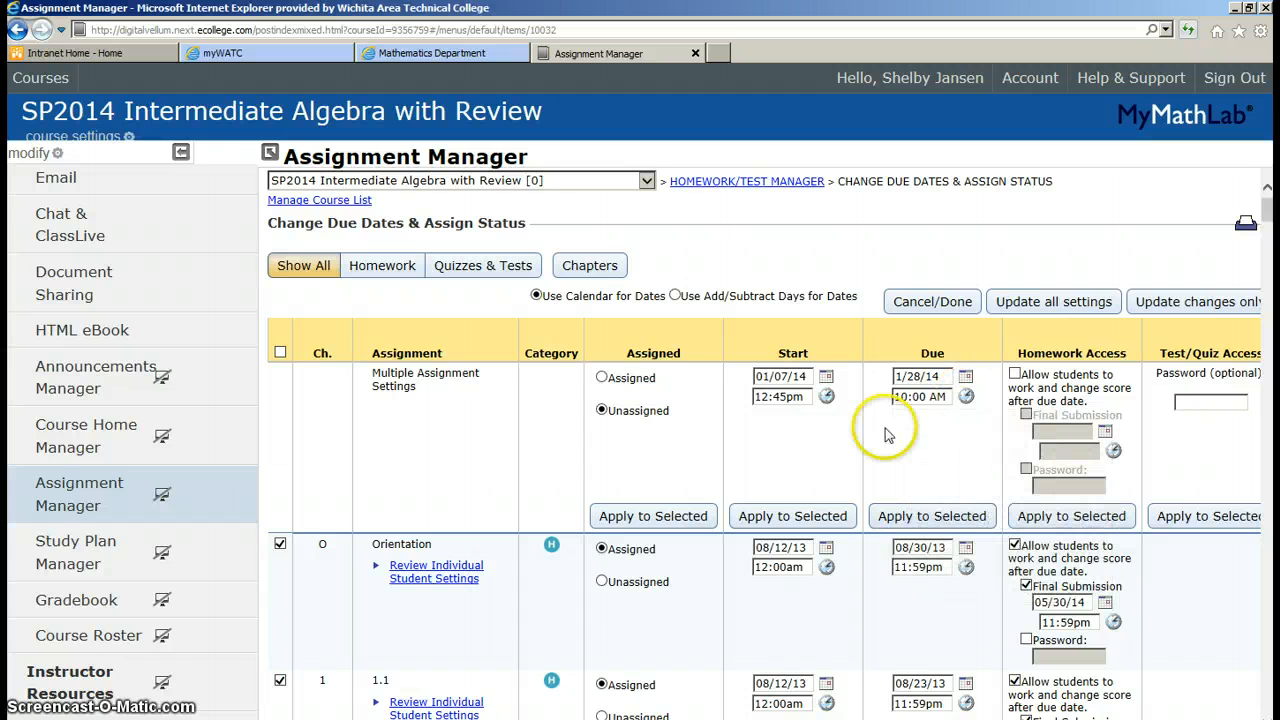
pyautogui.click(941, 517)
# Save only the changed assignment settings with Update changes only
pyautogui.scroll(-6, 945, 586)
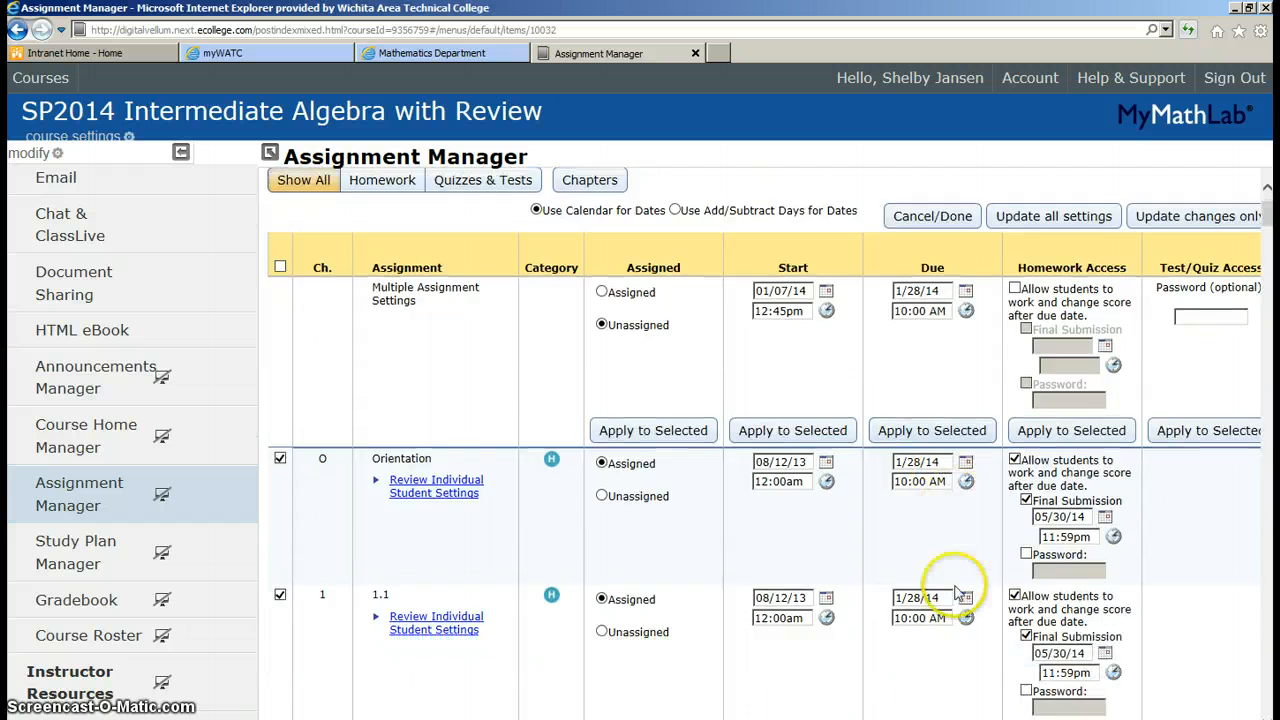
pyautogui.scroll(-1, 955, 593)
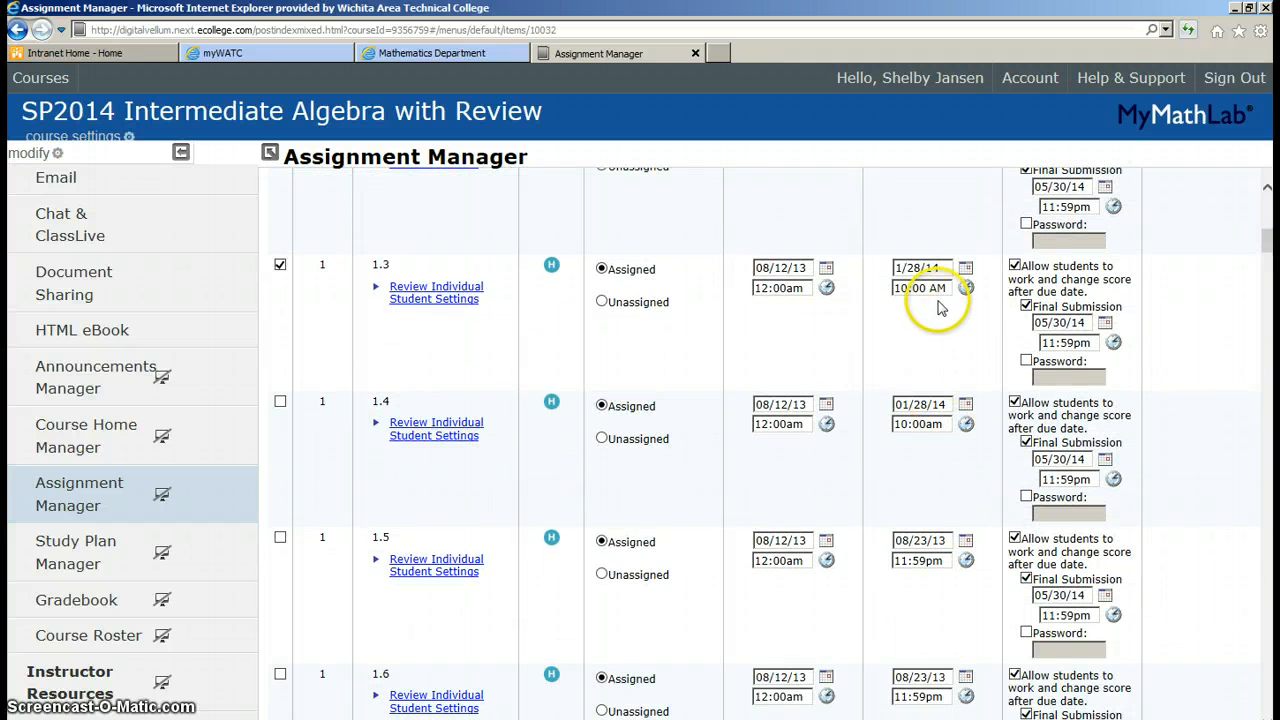
pyautogui.scroll(7, 910, 540)
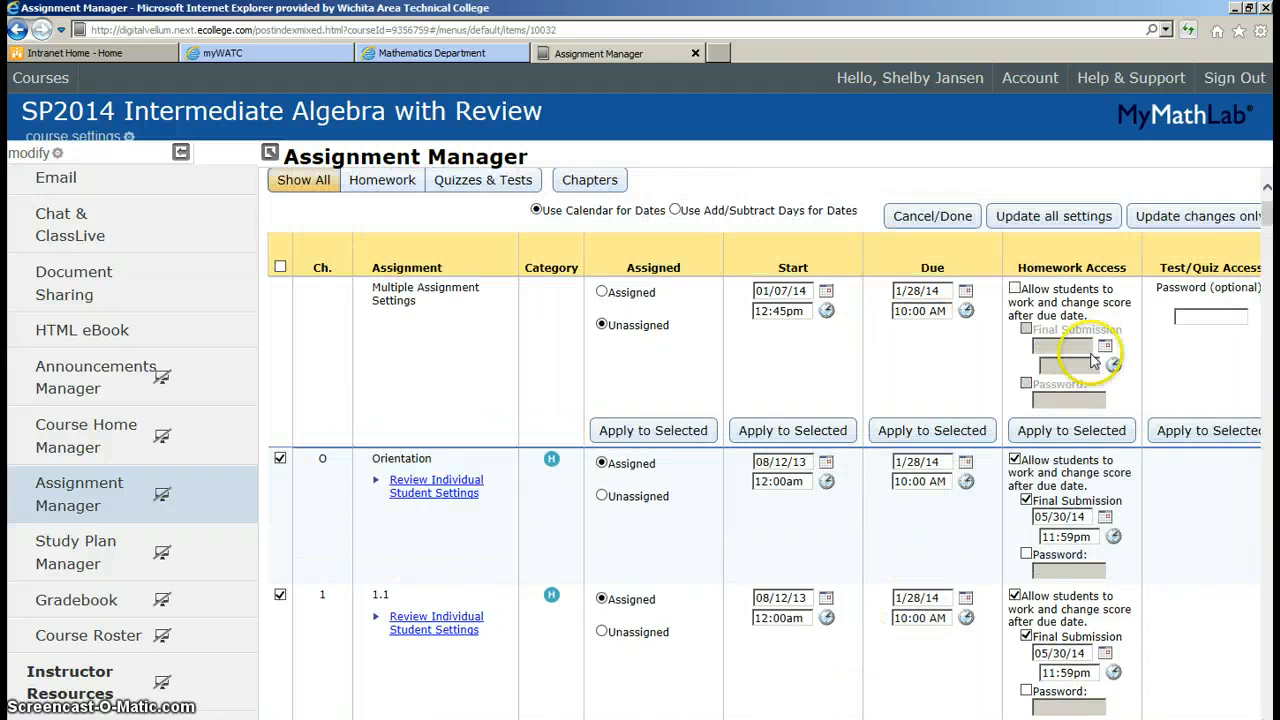
pyautogui.click(1198, 224)
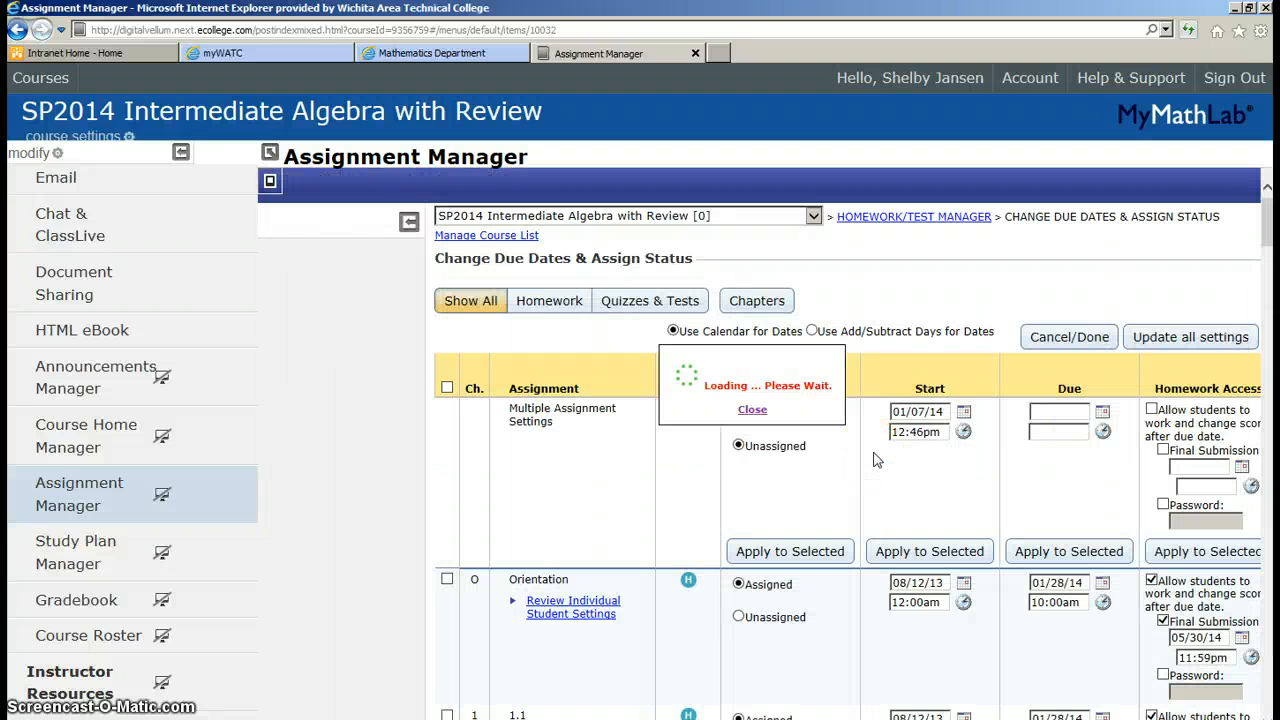
# Acknowledge the 'Your updates have been saved' message once loading finishes
pyautogui.click(806, 456)
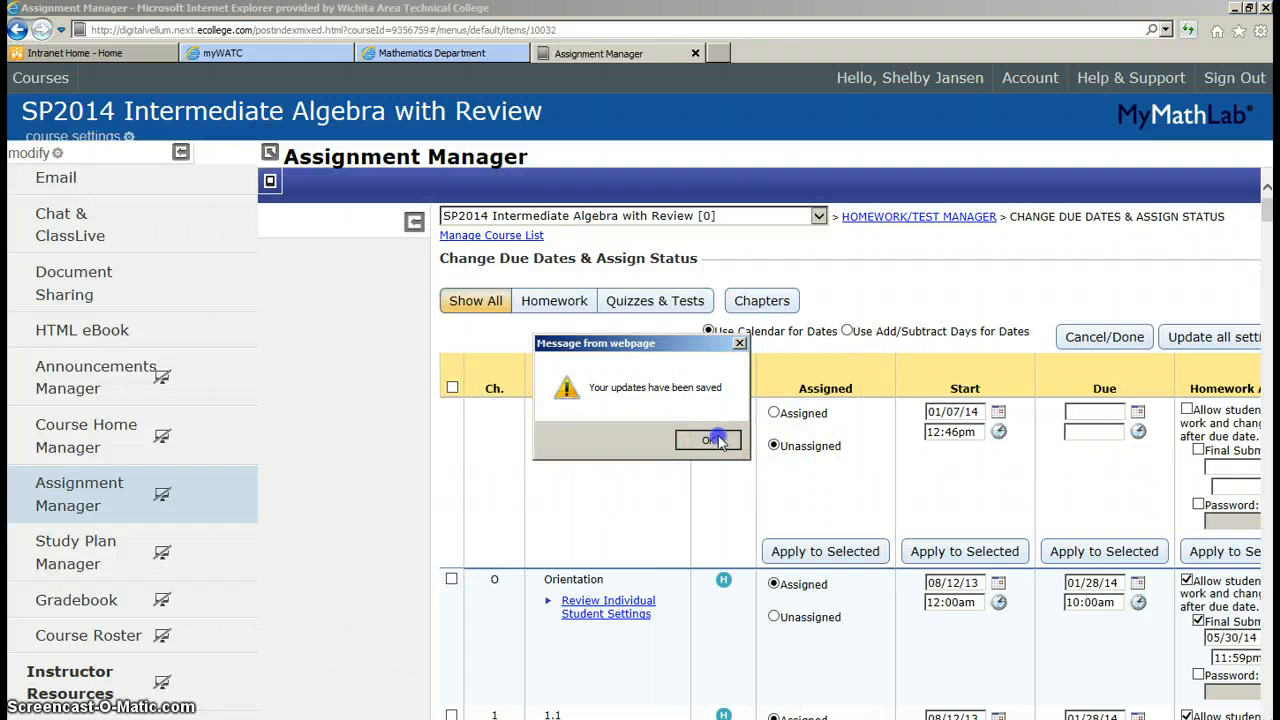
pyautogui.click(712, 440)
pyautogui.click(884, 482)
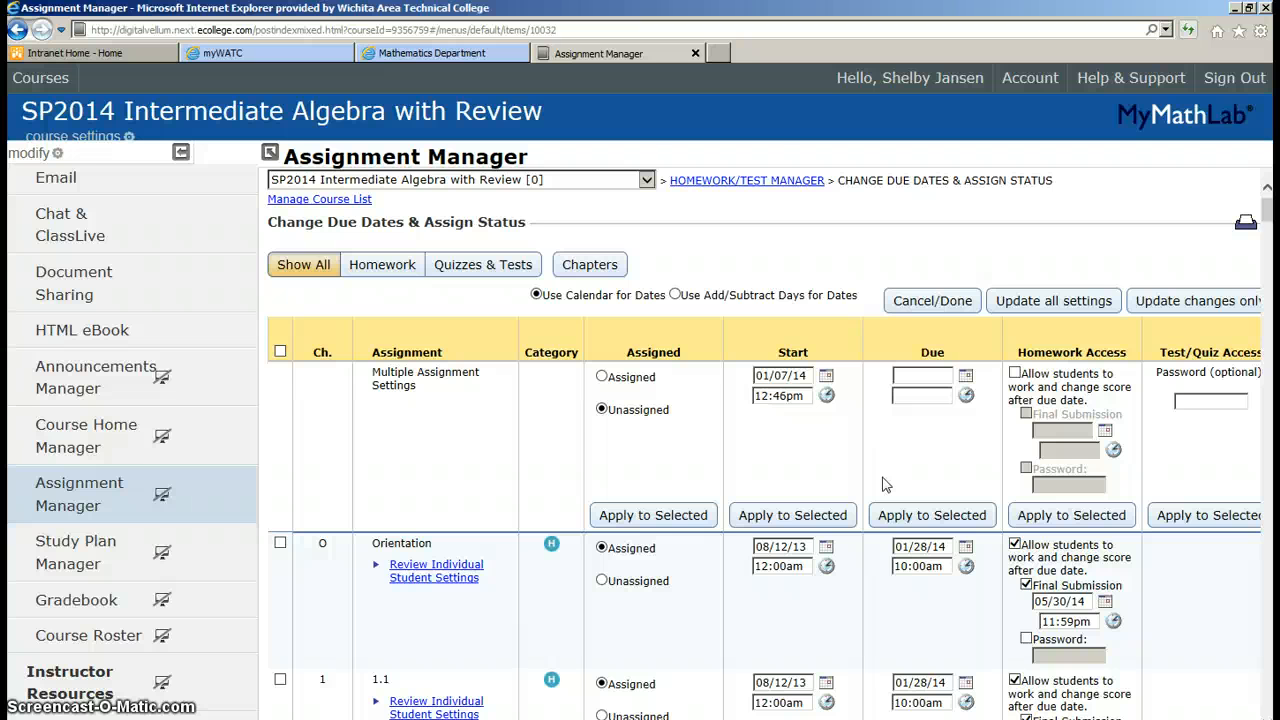
# Return to the Homework/Test Manager list and scroll through the assignments
pyautogui.click(757, 181)
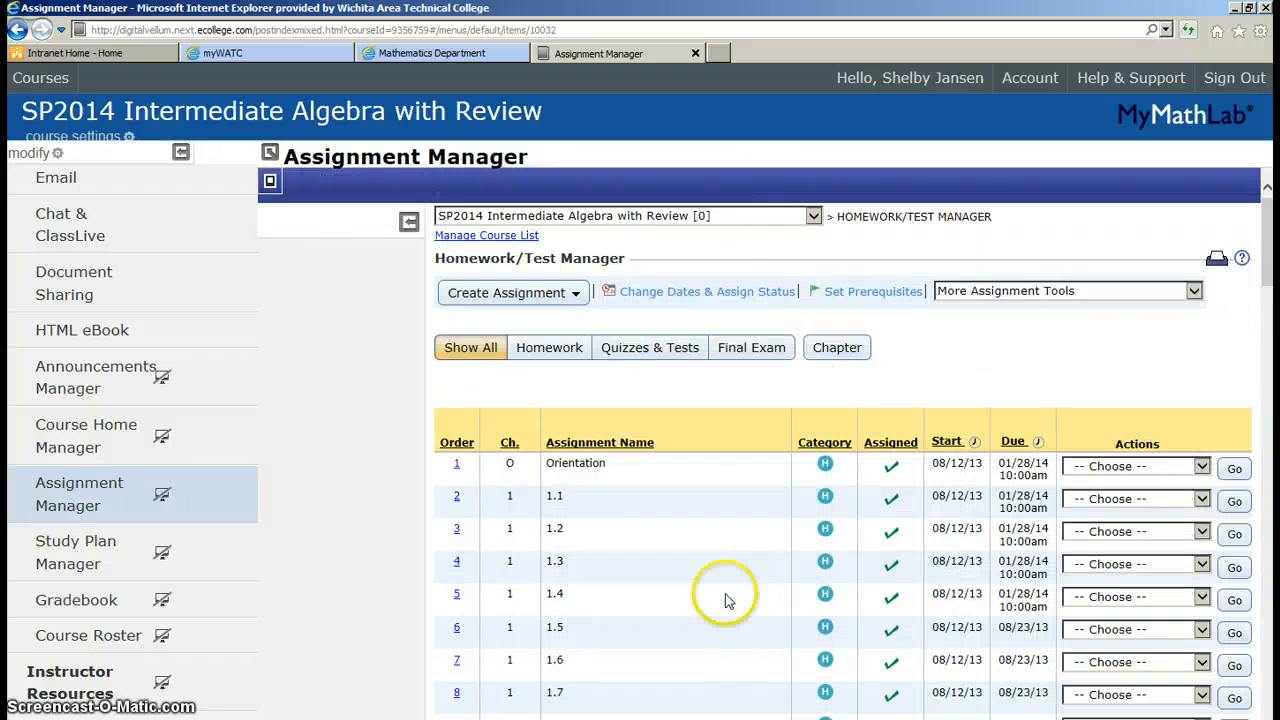
pyautogui.scroll(-5, 742, 592)
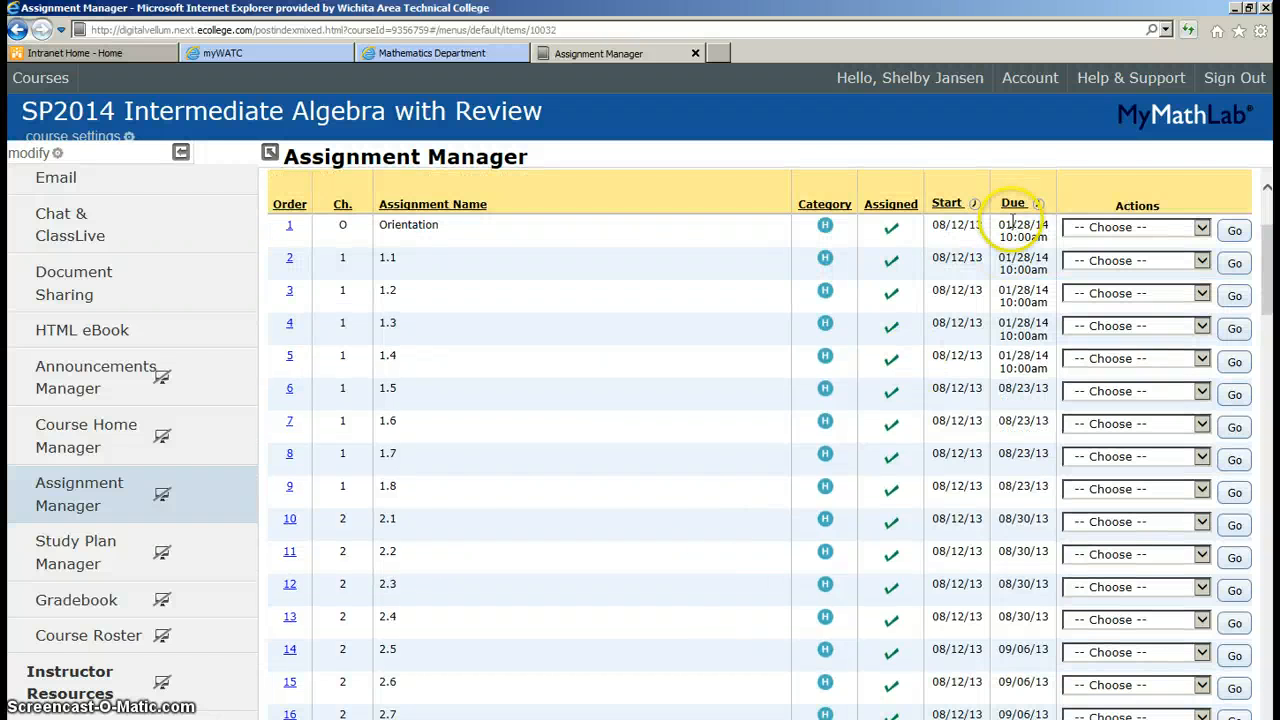